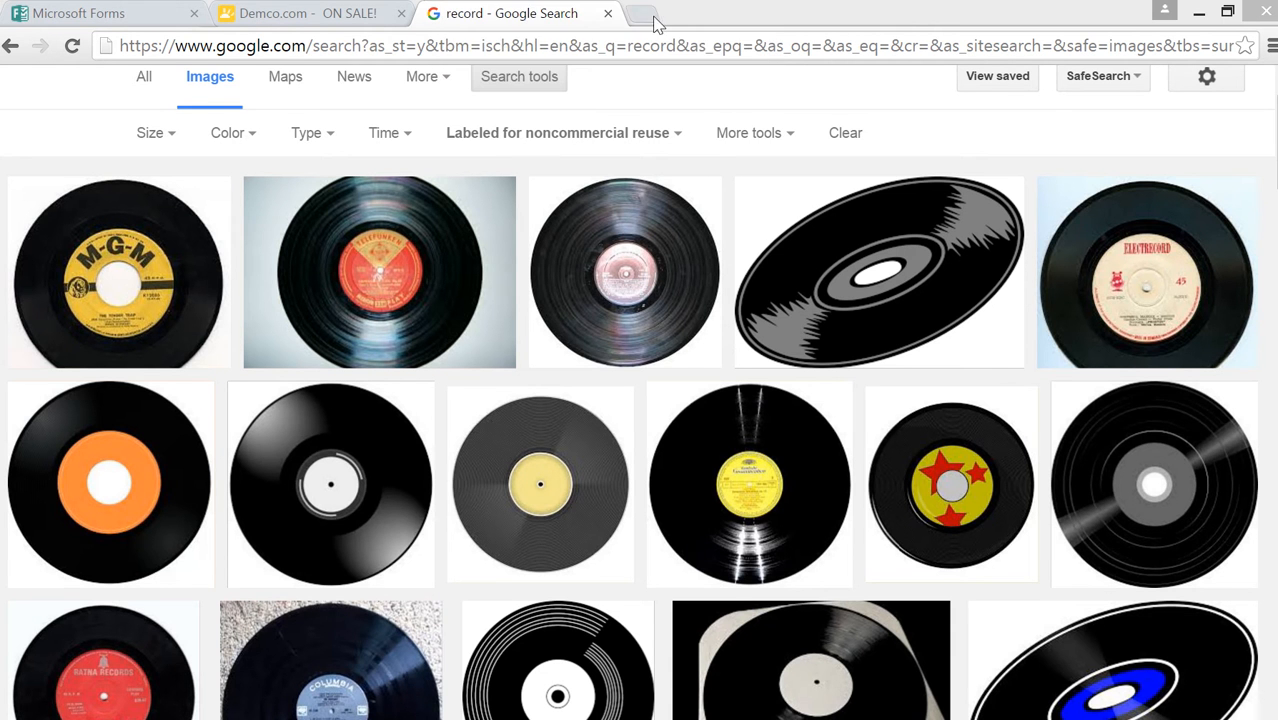
pyautogui.click(648, 18)
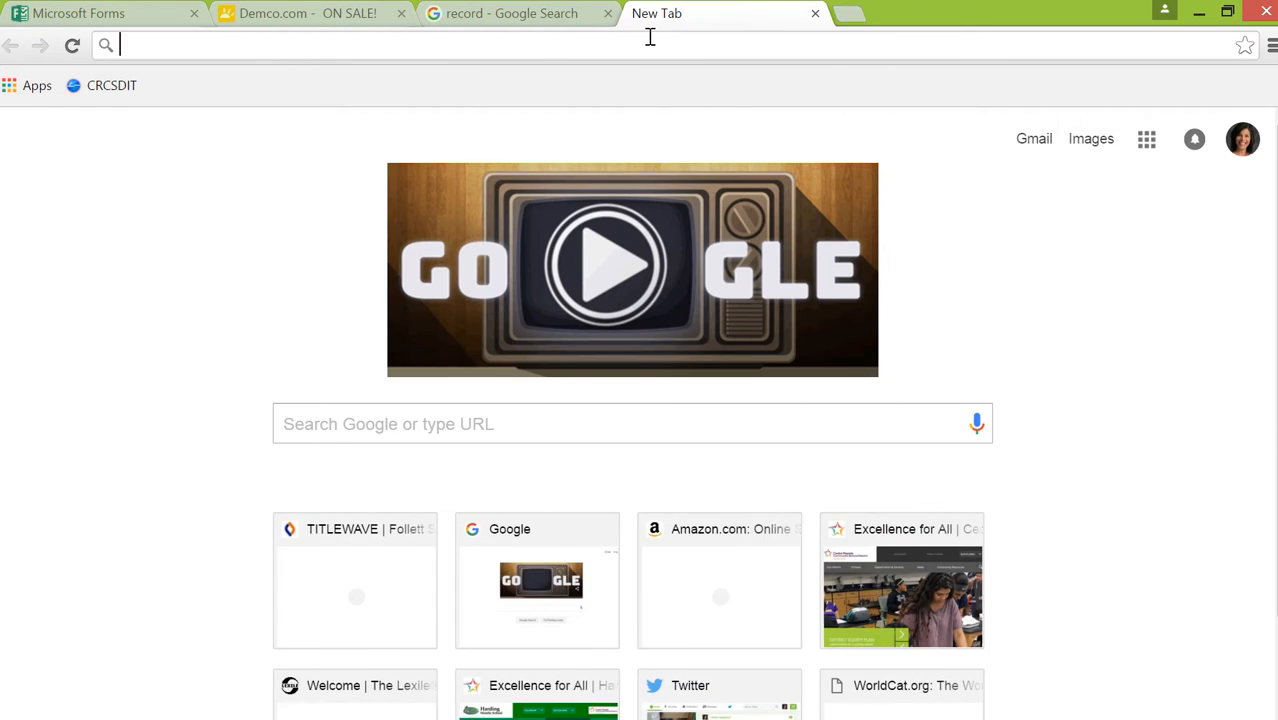
pyautogui.write('easybib.com')
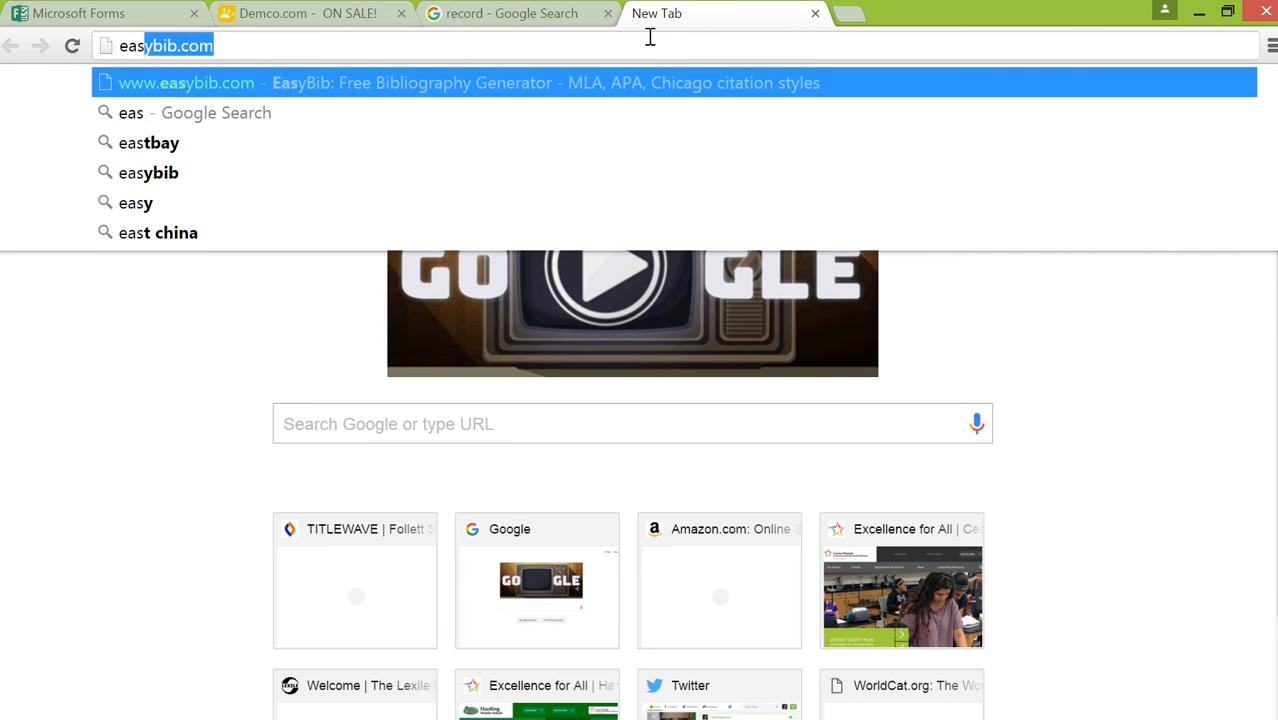
pyautogui.press('Return')
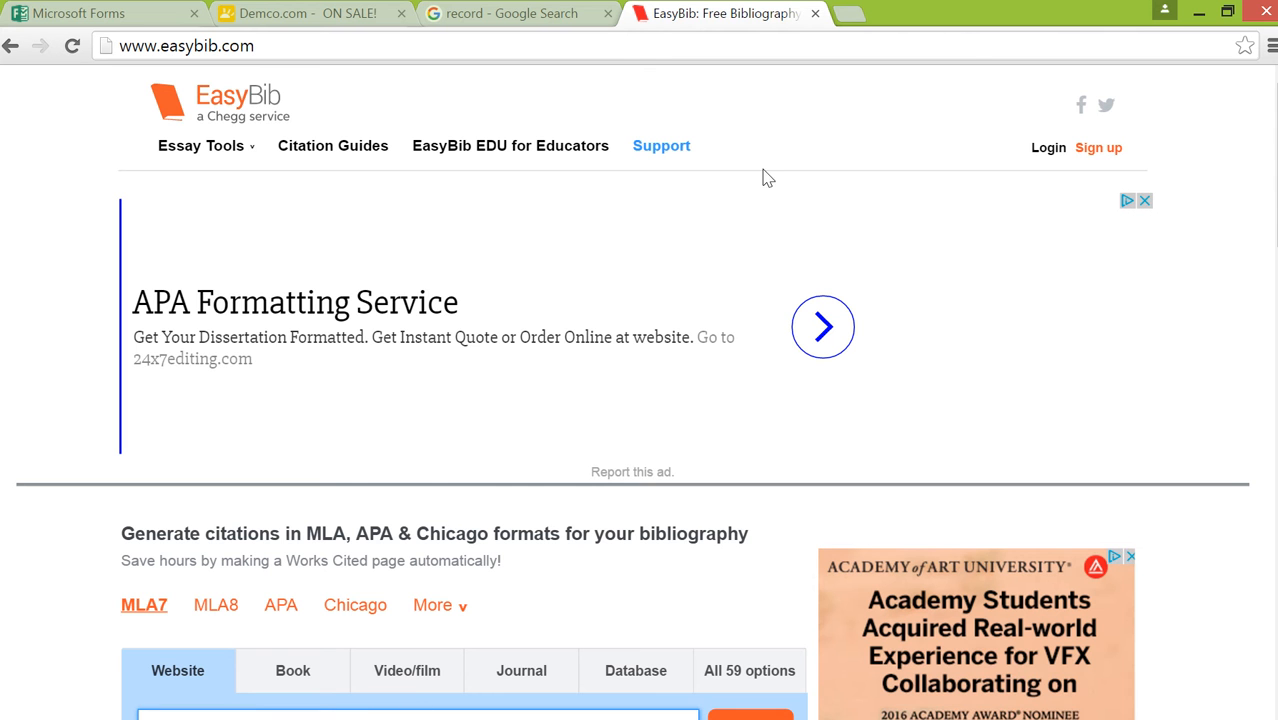
# Start a new MLA7 citation using Digital Image as the source type
pyautogui.scroll(-2, 966, 374)
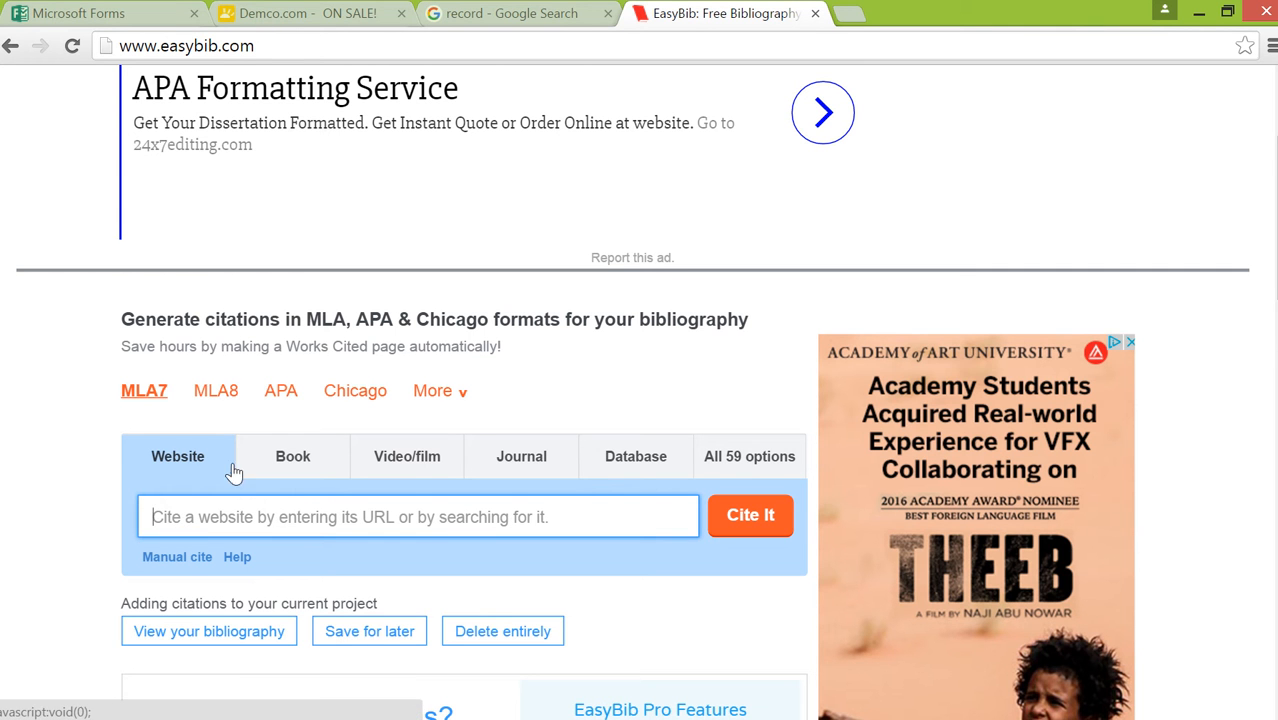
pyautogui.click(760, 460)
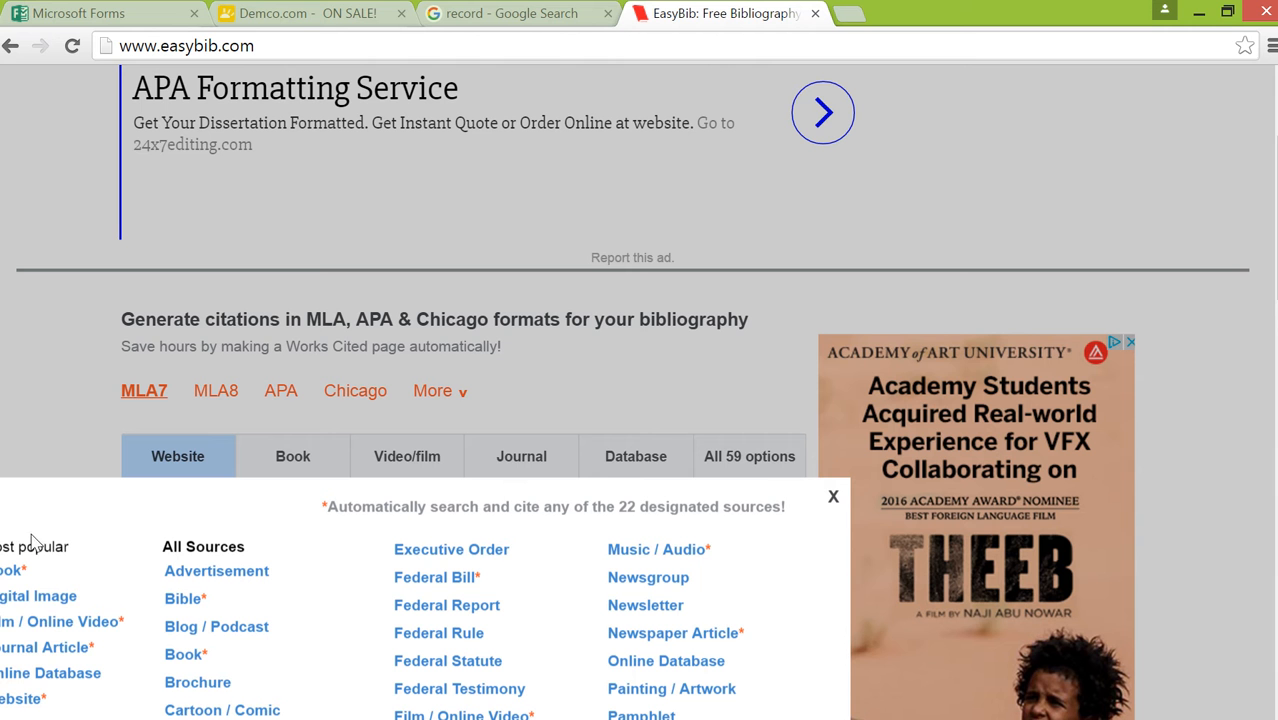
pyautogui.click(60, 601)
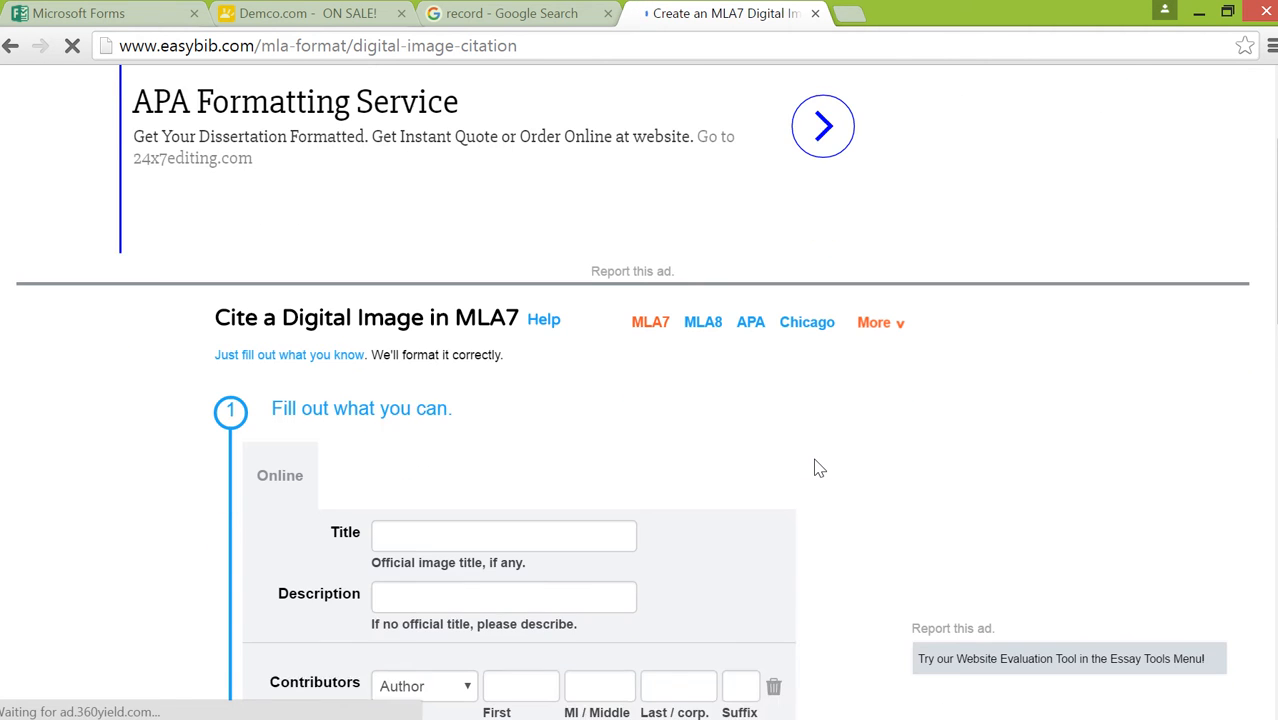
pyautogui.scroll(-2, 816, 468)
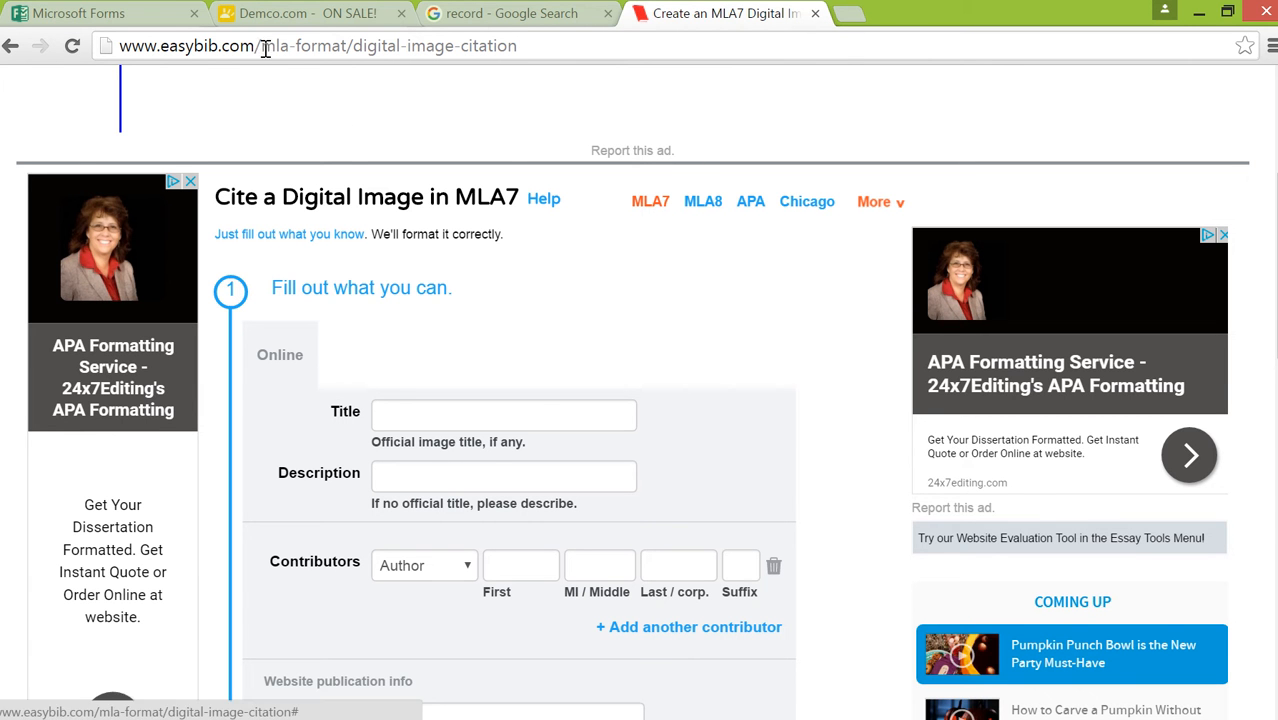
# From the Google image results for record, open the Wikimedia Commons source page of the red-labelled Ratna Records disc
pyautogui.moveTo(540, 18)
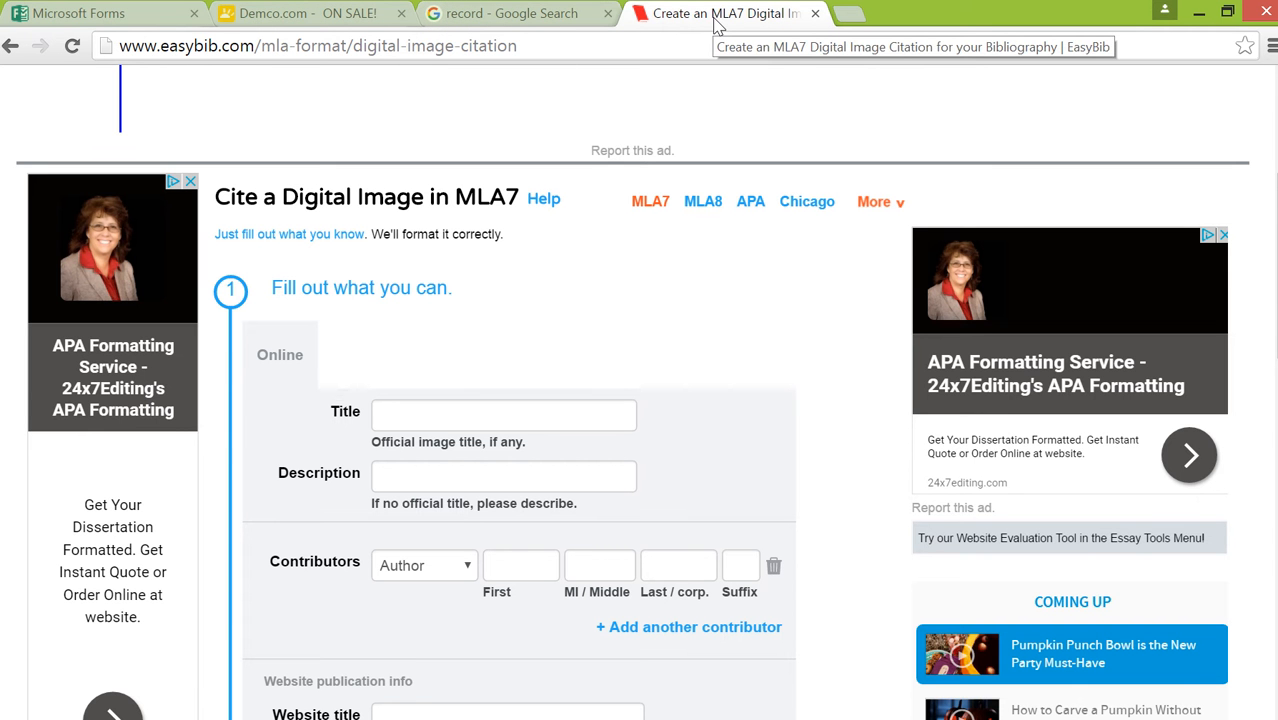
pyautogui.click(494, 17)
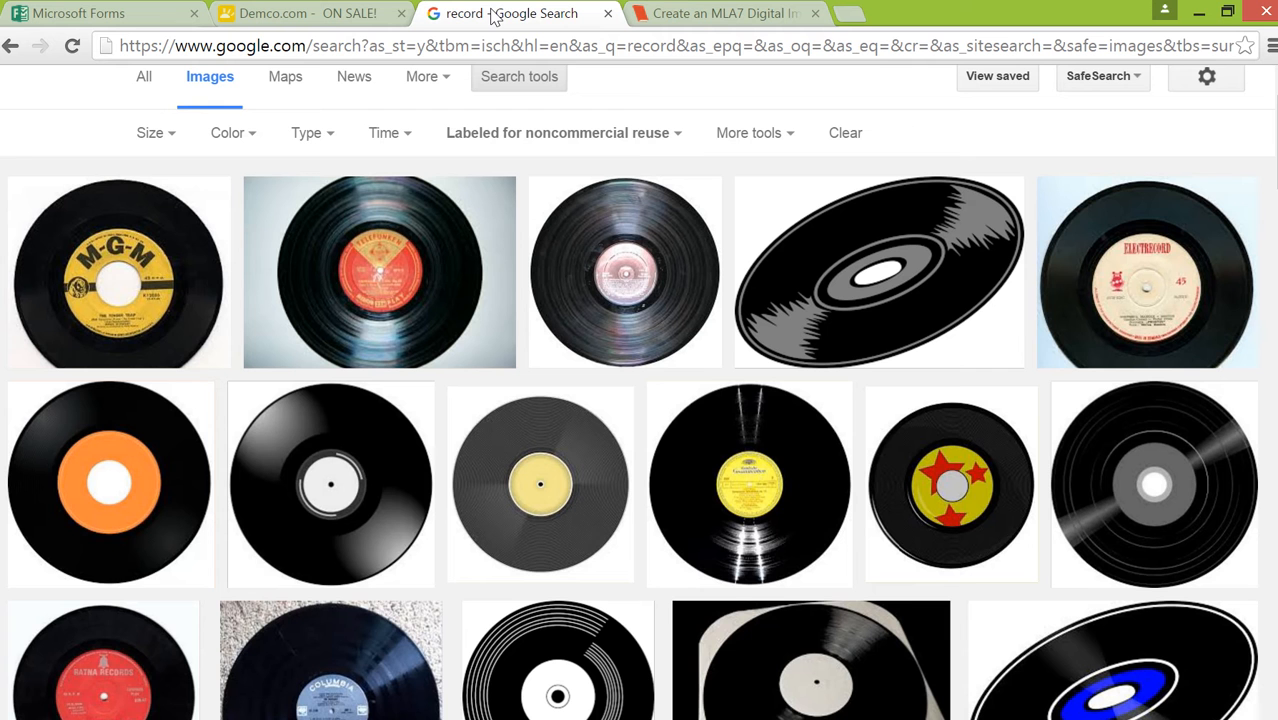
pyautogui.click(145, 675)
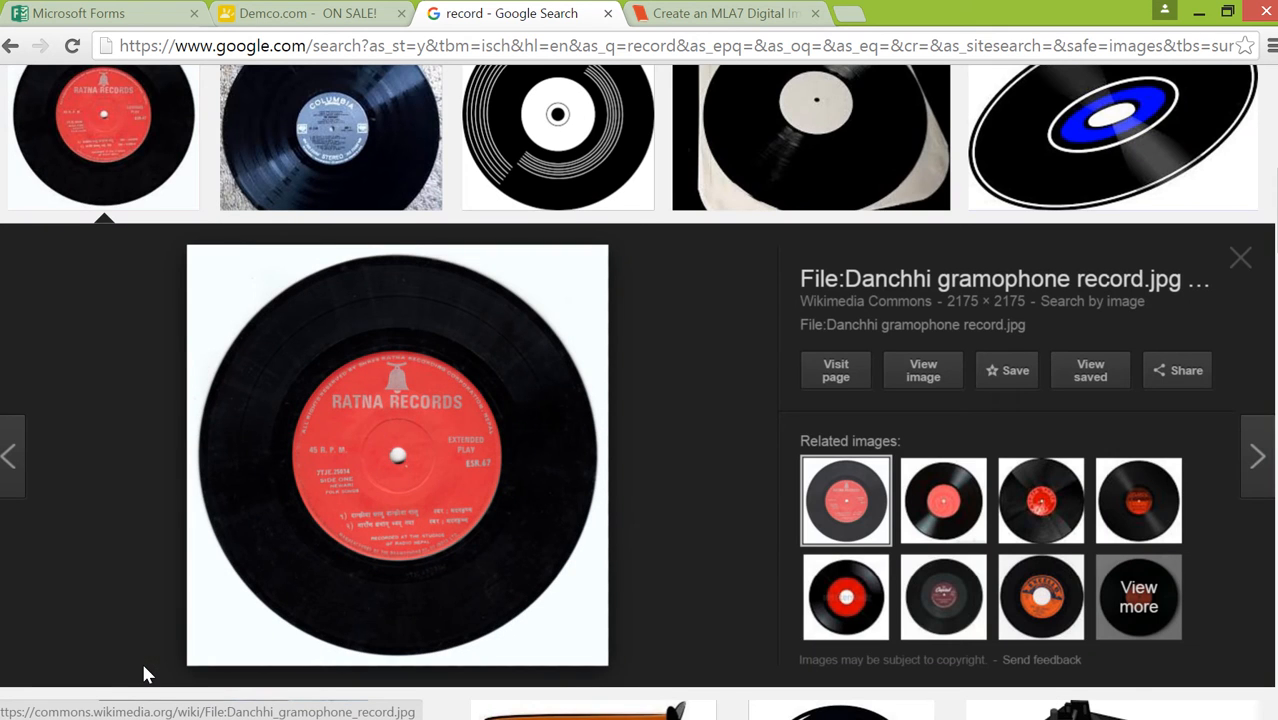
pyautogui.click(708, 20)
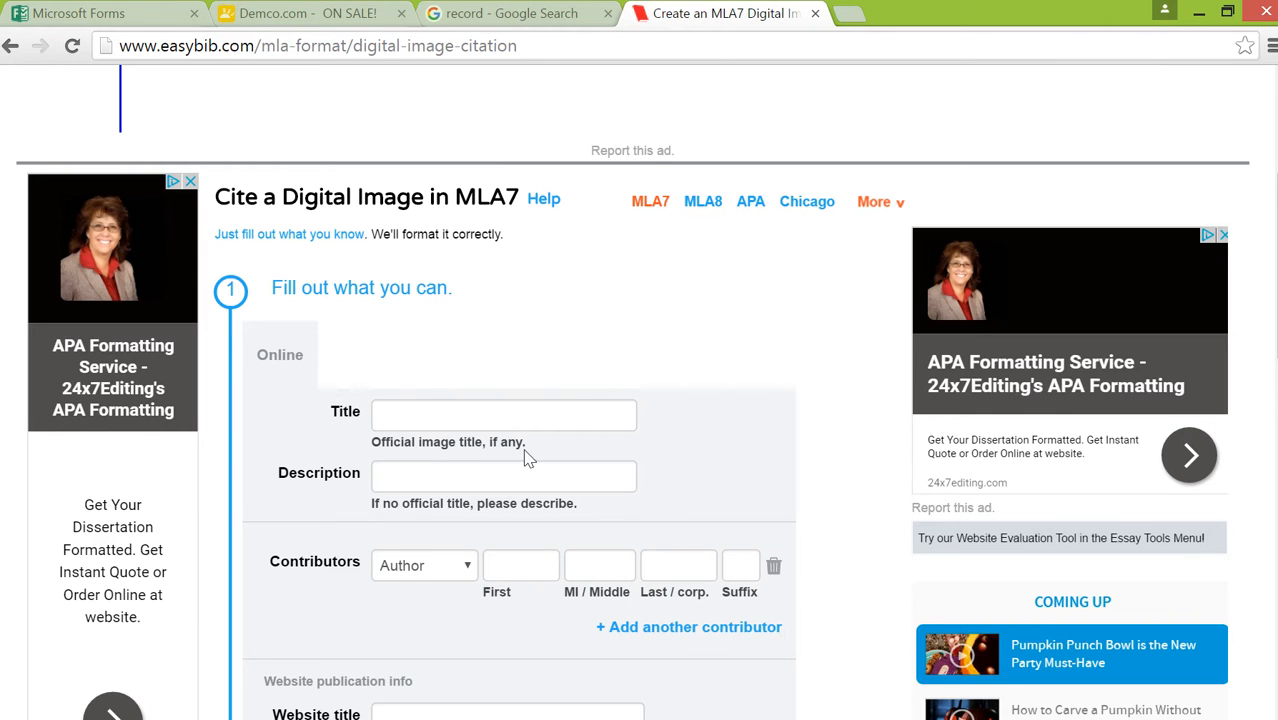
pyautogui.click(532, 18)
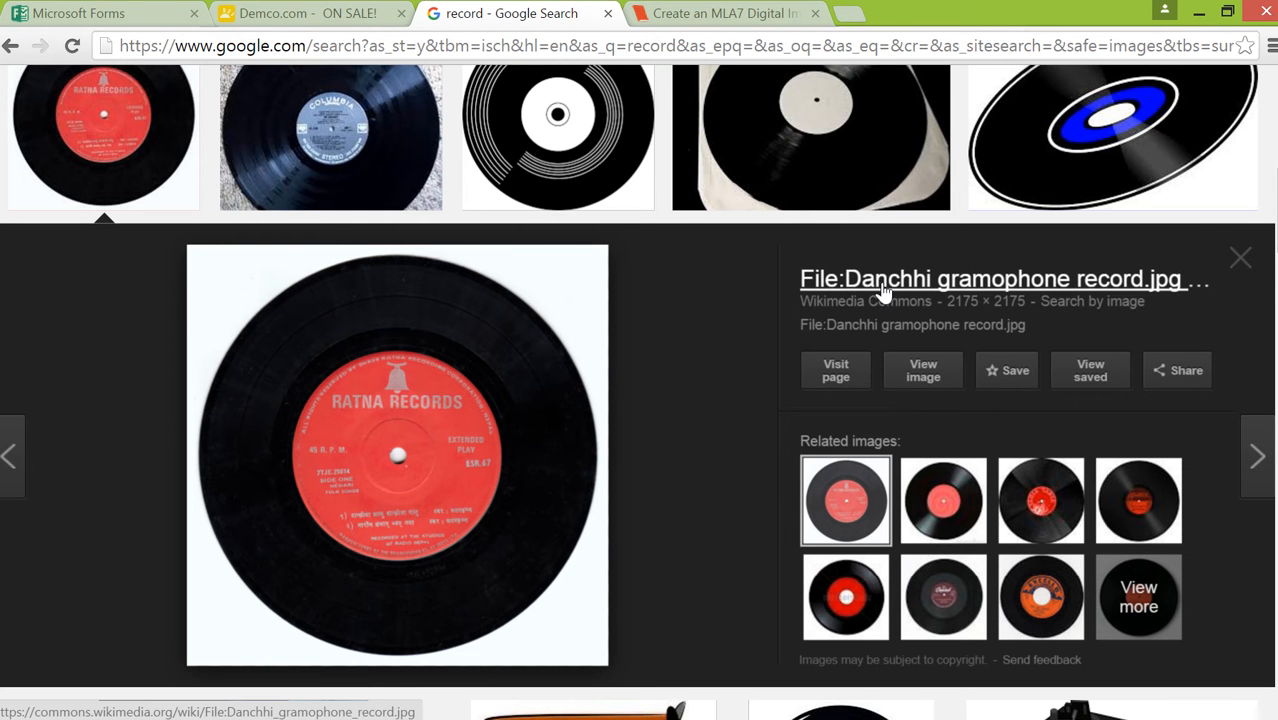
pyautogui.click(846, 385)
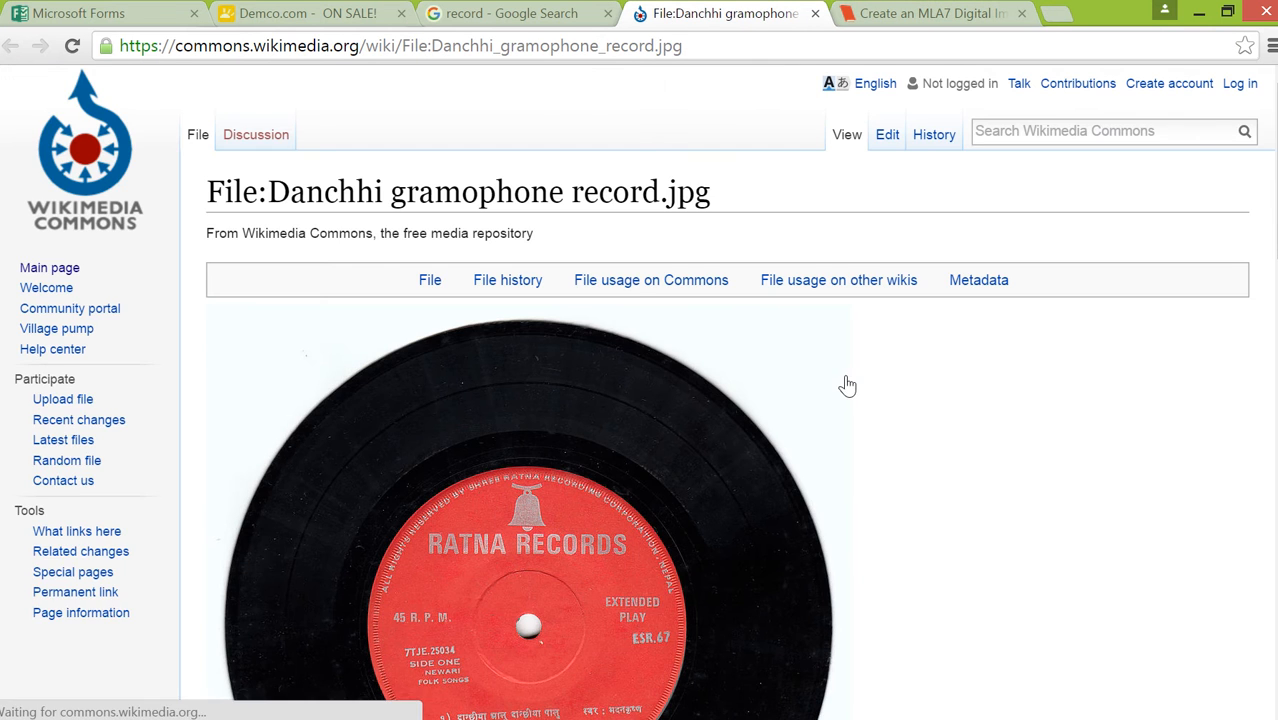
# Copy the image's file name from the Wikimedia page into the citation's Title field and remove the extension, leaving "Danchhi gramophone record"
pyautogui.scroll(-5, 710, 434)
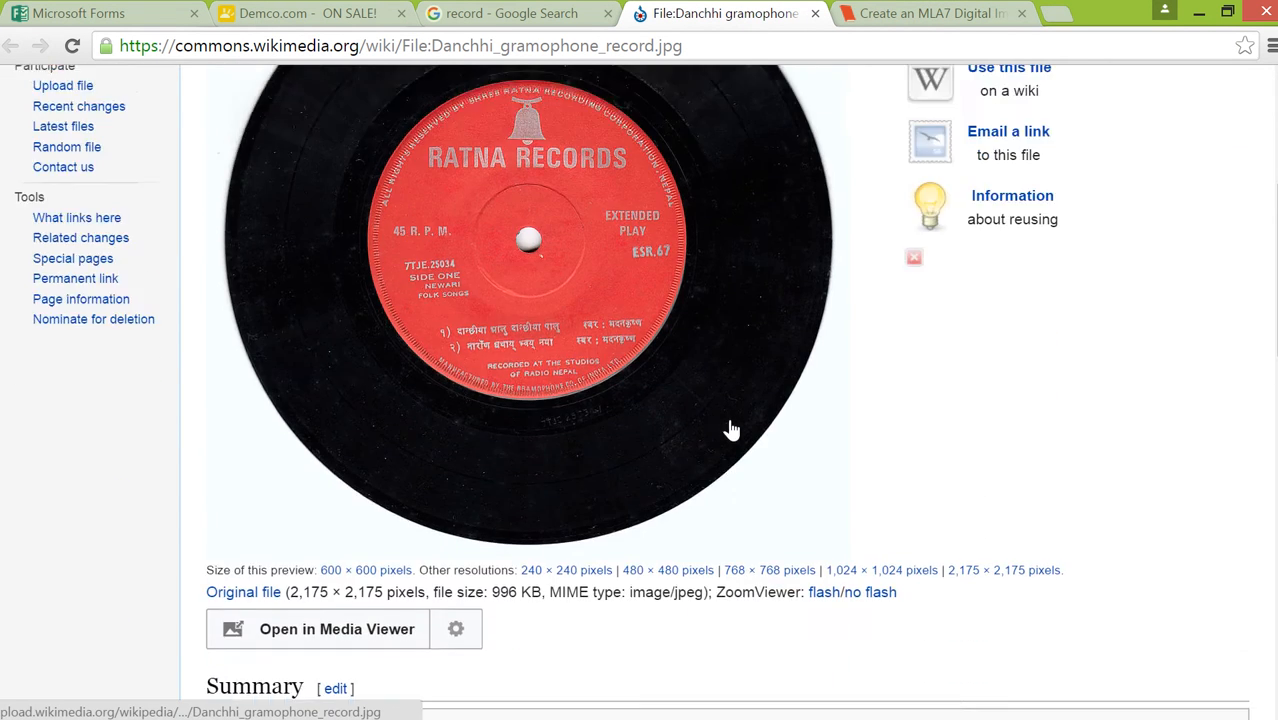
pyautogui.scroll(5, 730, 431)
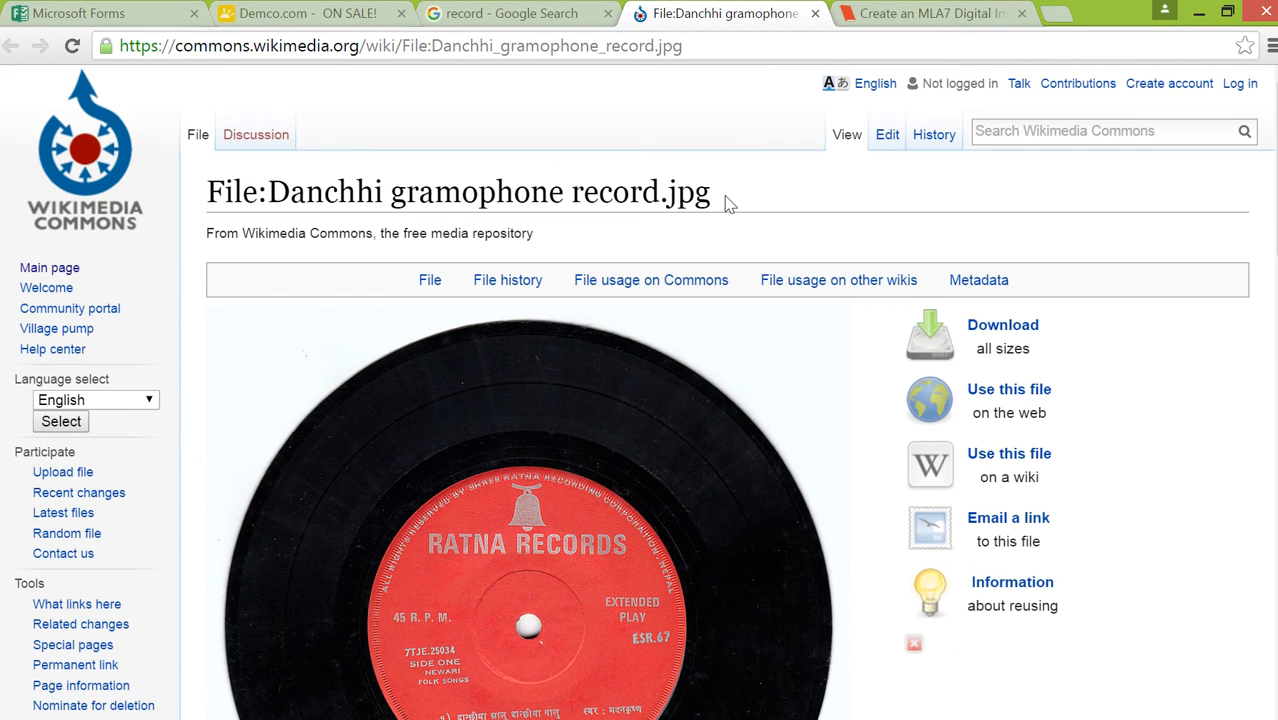
pyautogui.moveTo(714, 193); pyautogui.dragTo(264, 193)
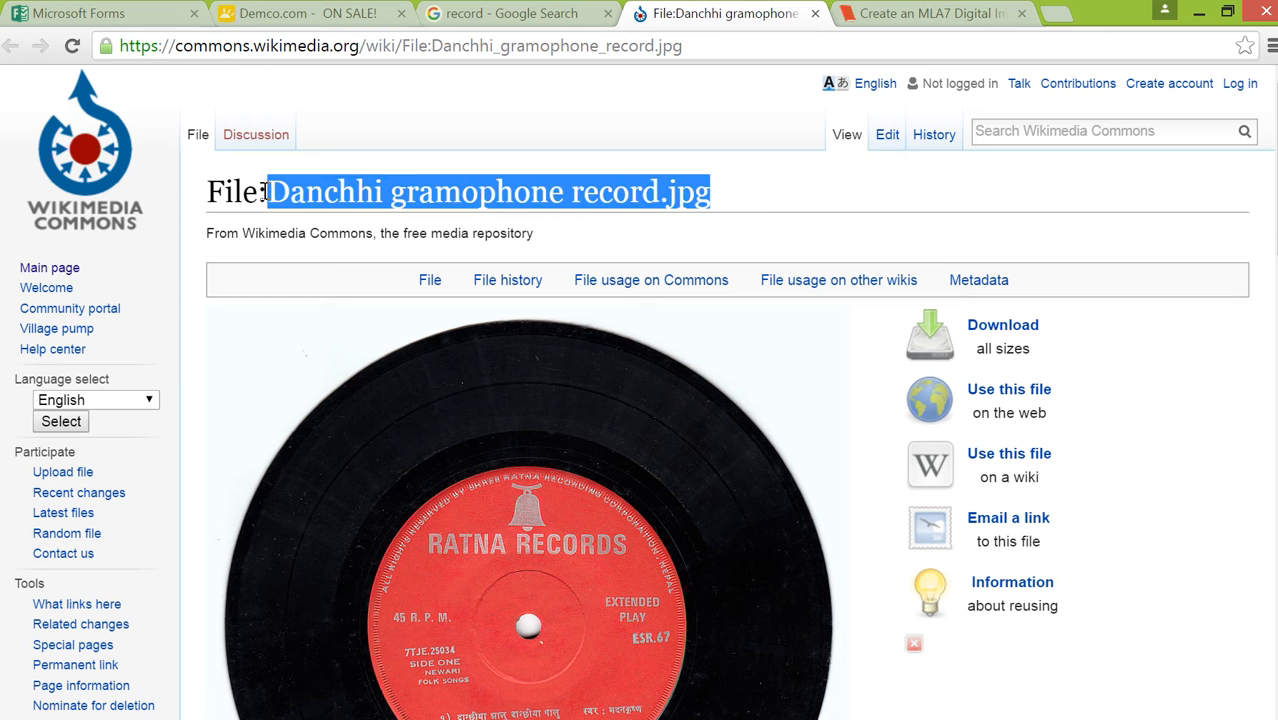
pyautogui.rightClick(318, 195)
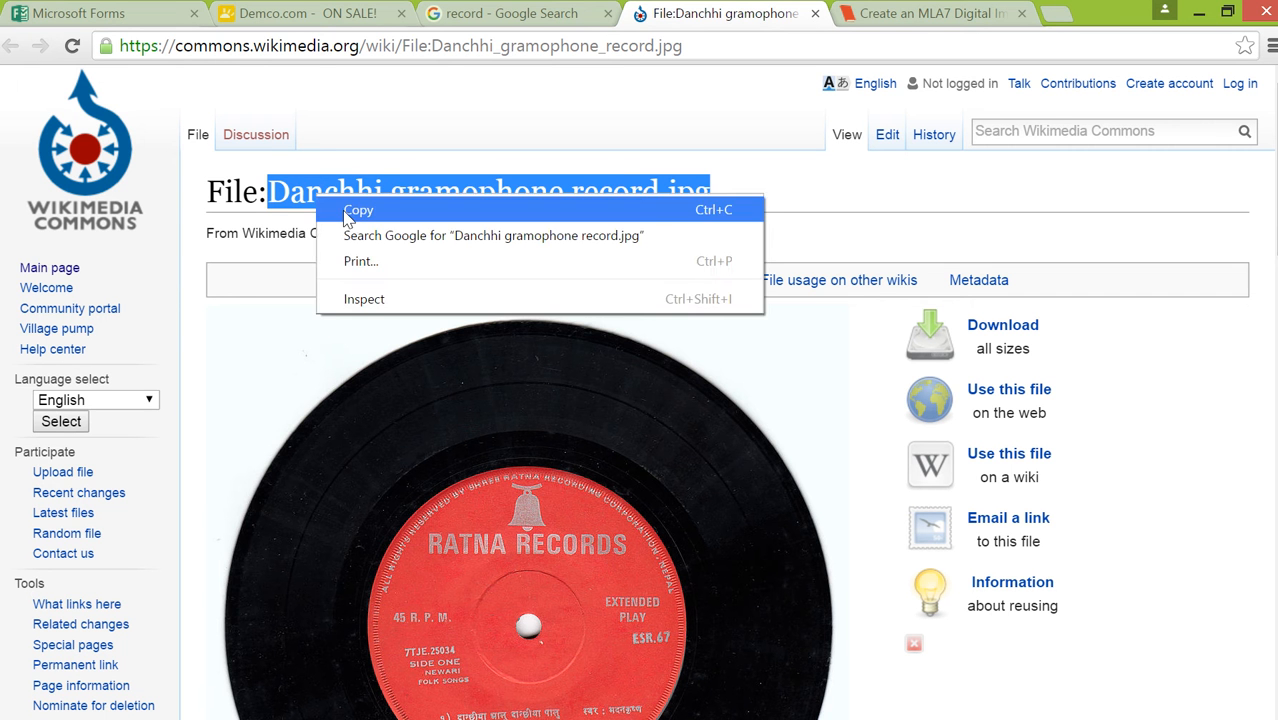
pyautogui.click(347, 218)
pyautogui.click(935, 15)
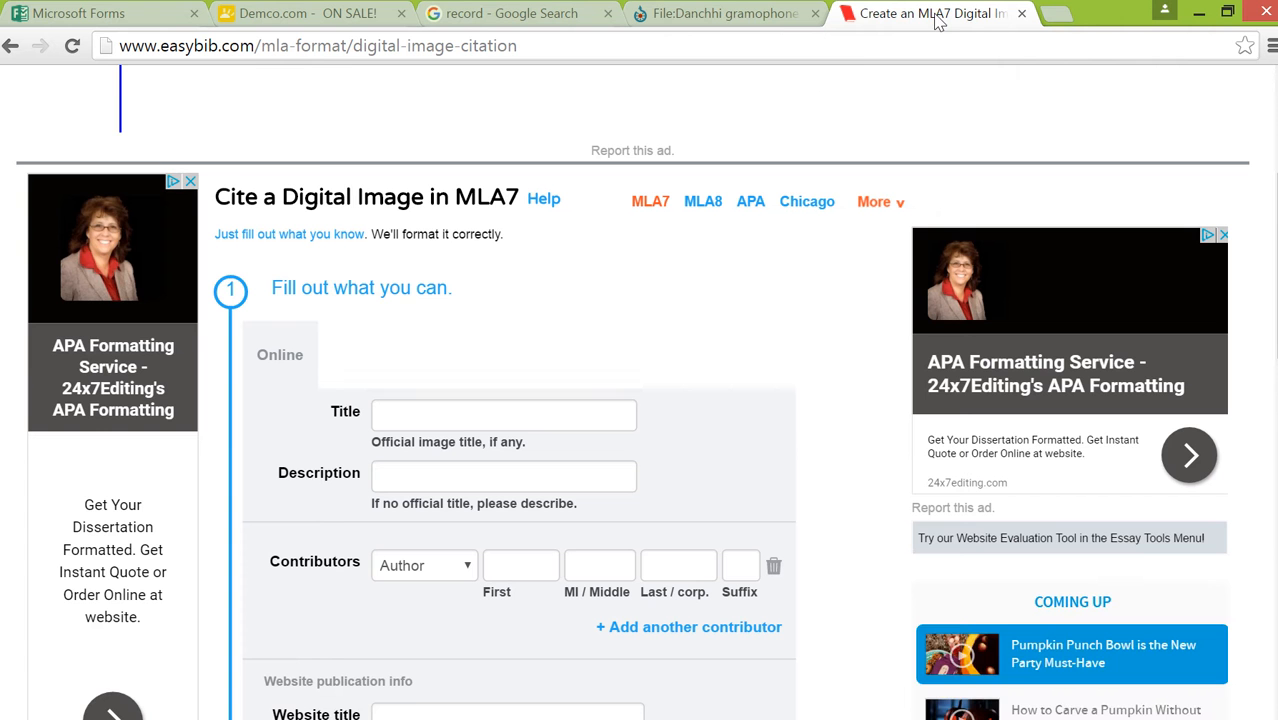
pyautogui.rightClick(454, 420)
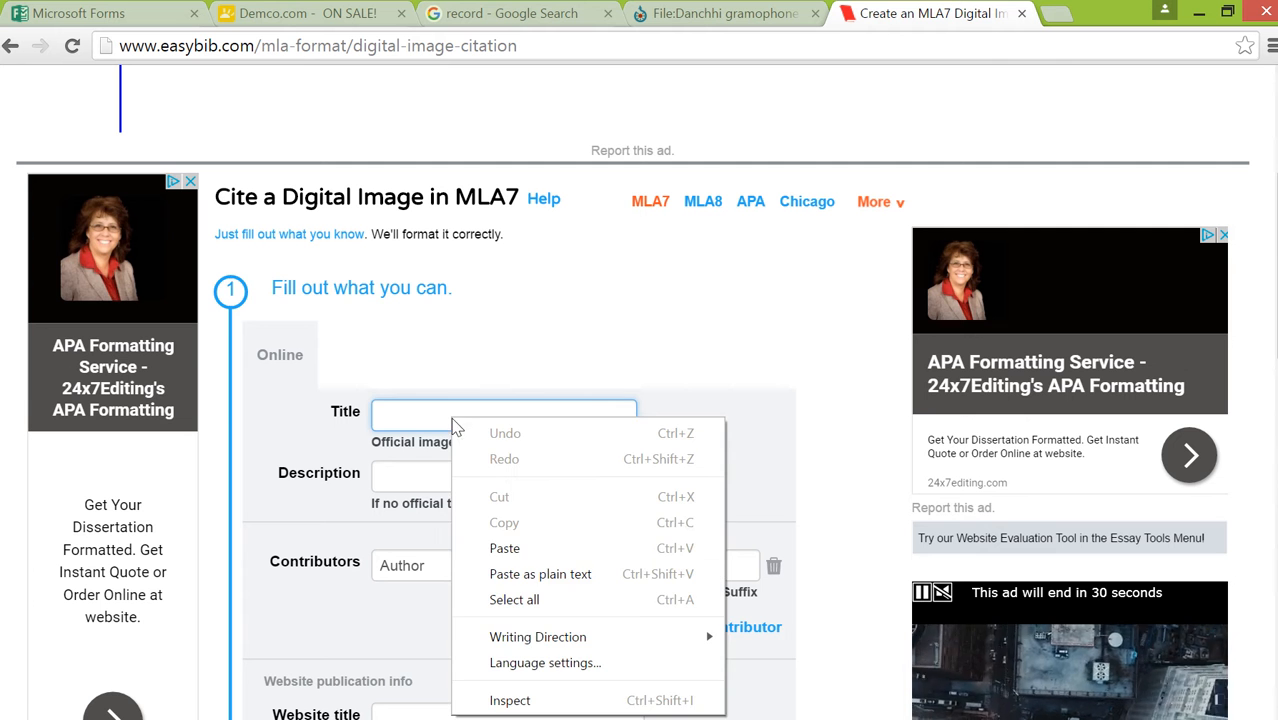
pyautogui.click(505, 549)
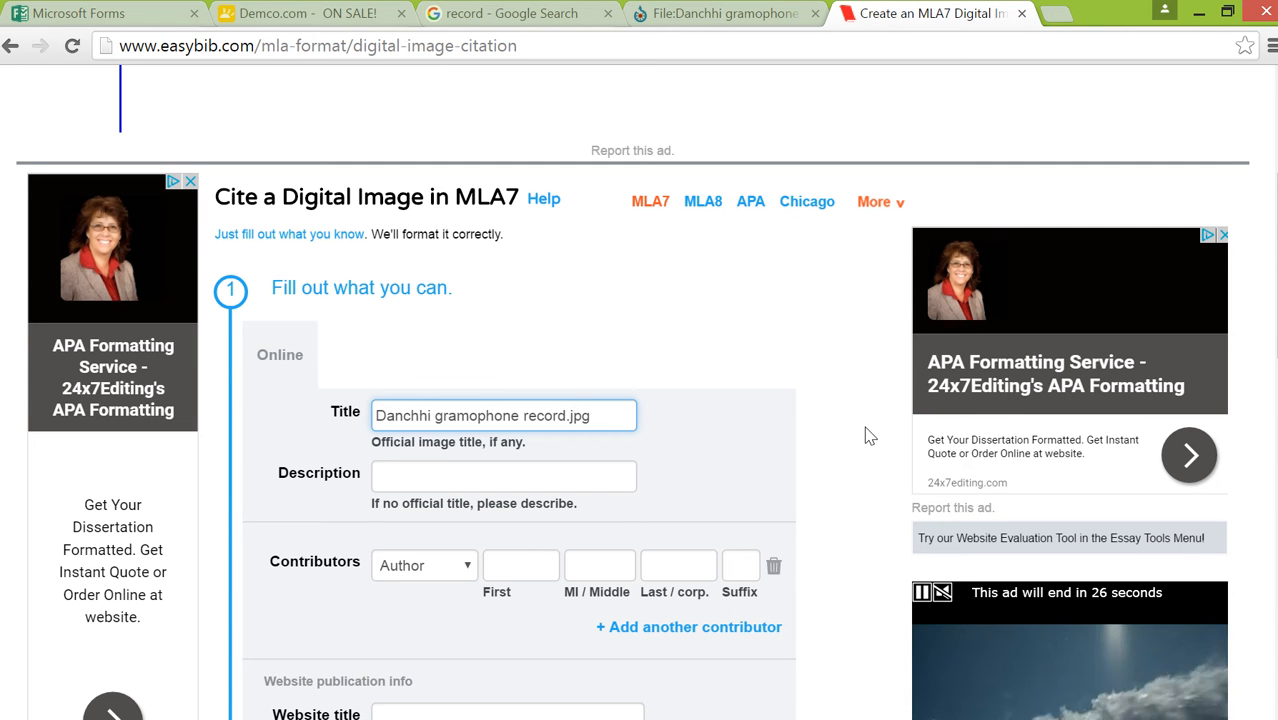
pyautogui.press('BackSpace')
pyautogui.press('BackSpace')
pyautogui.press('BackSpace')
pyautogui.press('BackSpace')
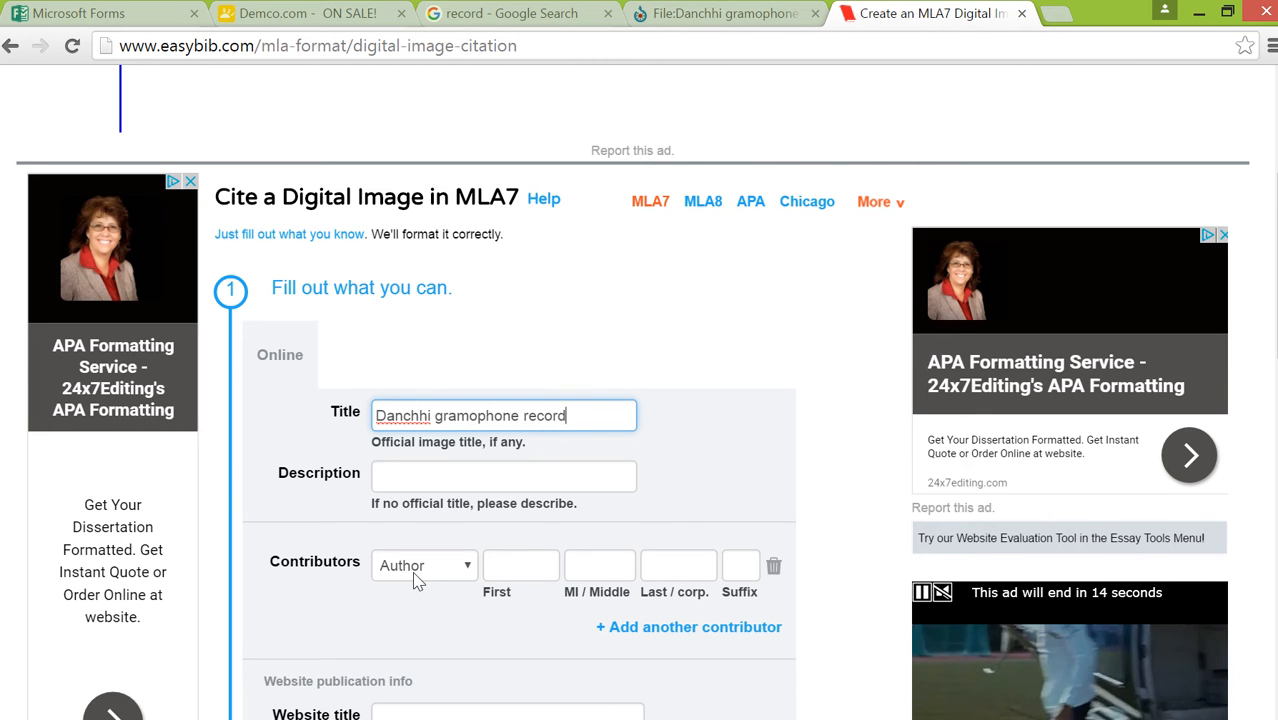
# Copy the author's name from the Wikimedia page's Summary into the Last / corp. field of the citation's Author contributor
pyautogui.click(714, 14)
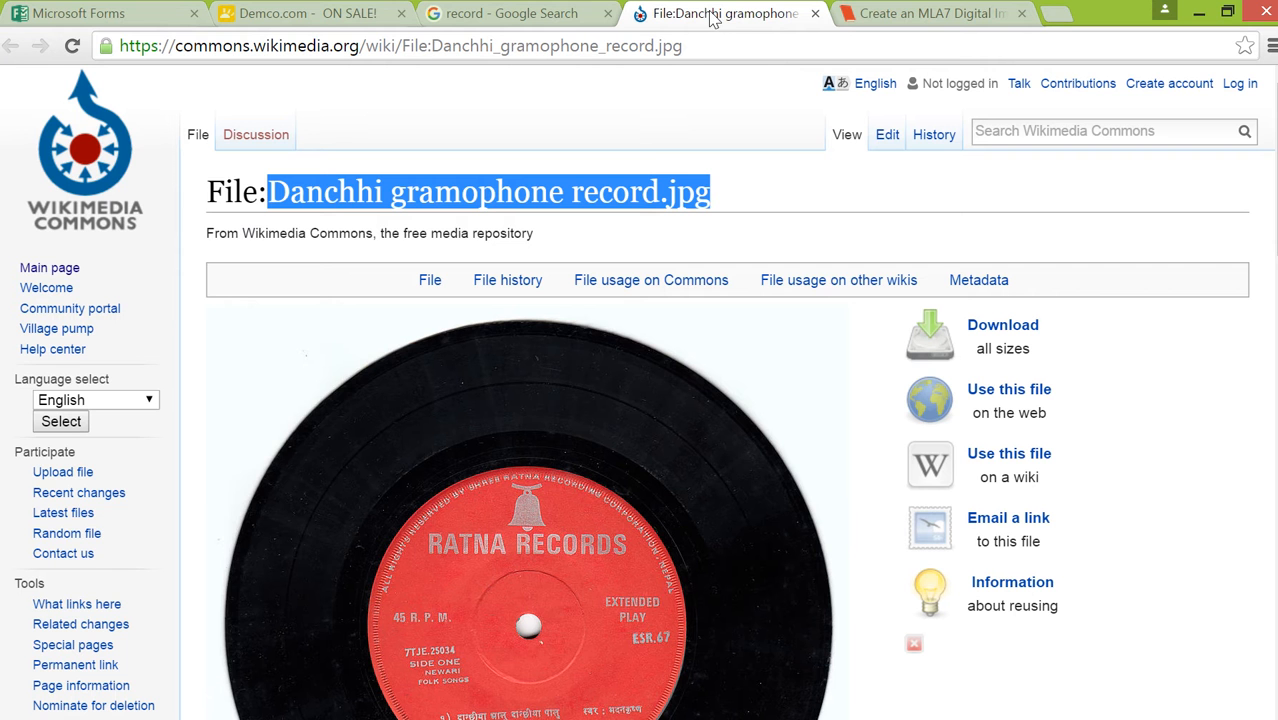
pyautogui.scroll(-4, 778, 362)
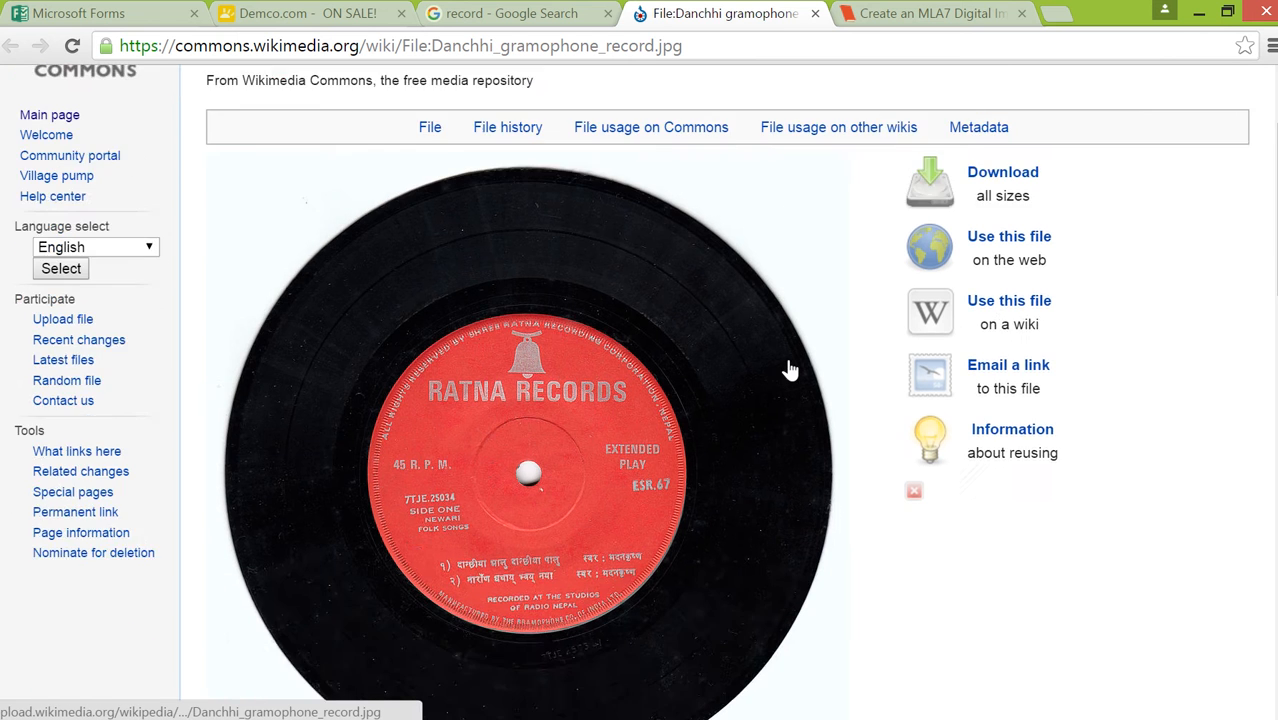
pyautogui.scroll(-3, 790, 370)
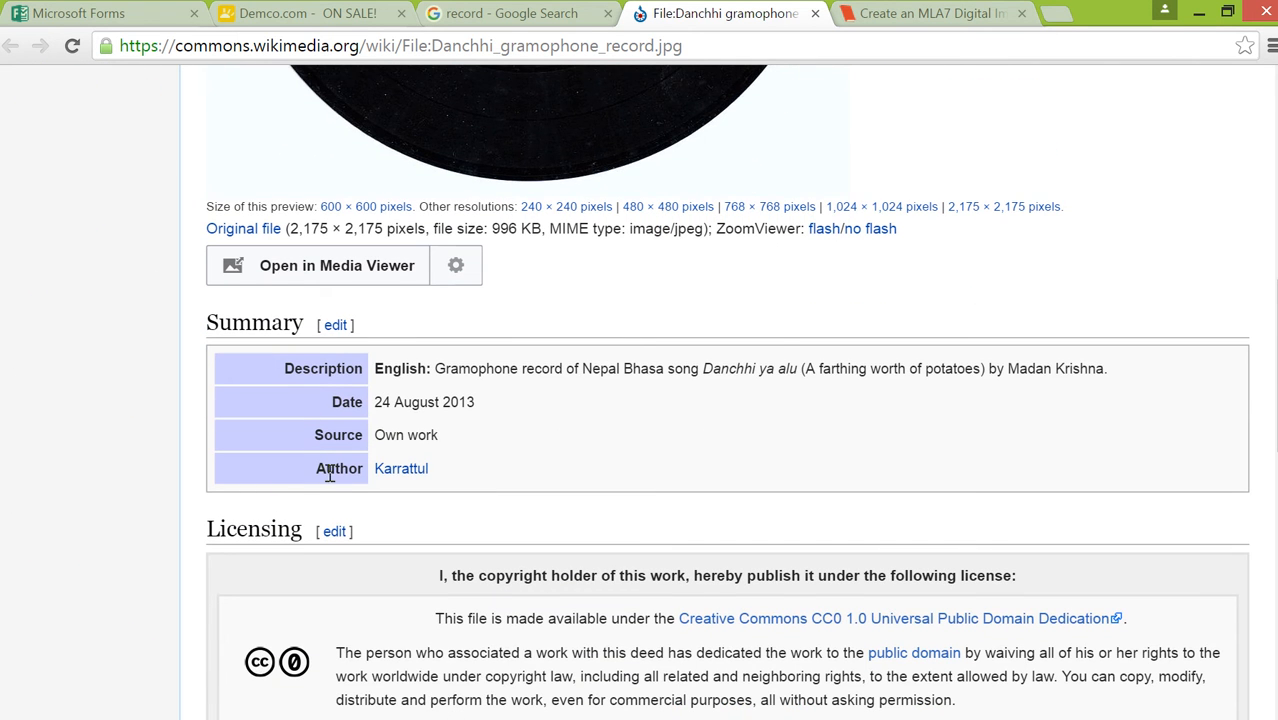
pyautogui.moveTo(434, 472); pyautogui.dragTo(370, 472)
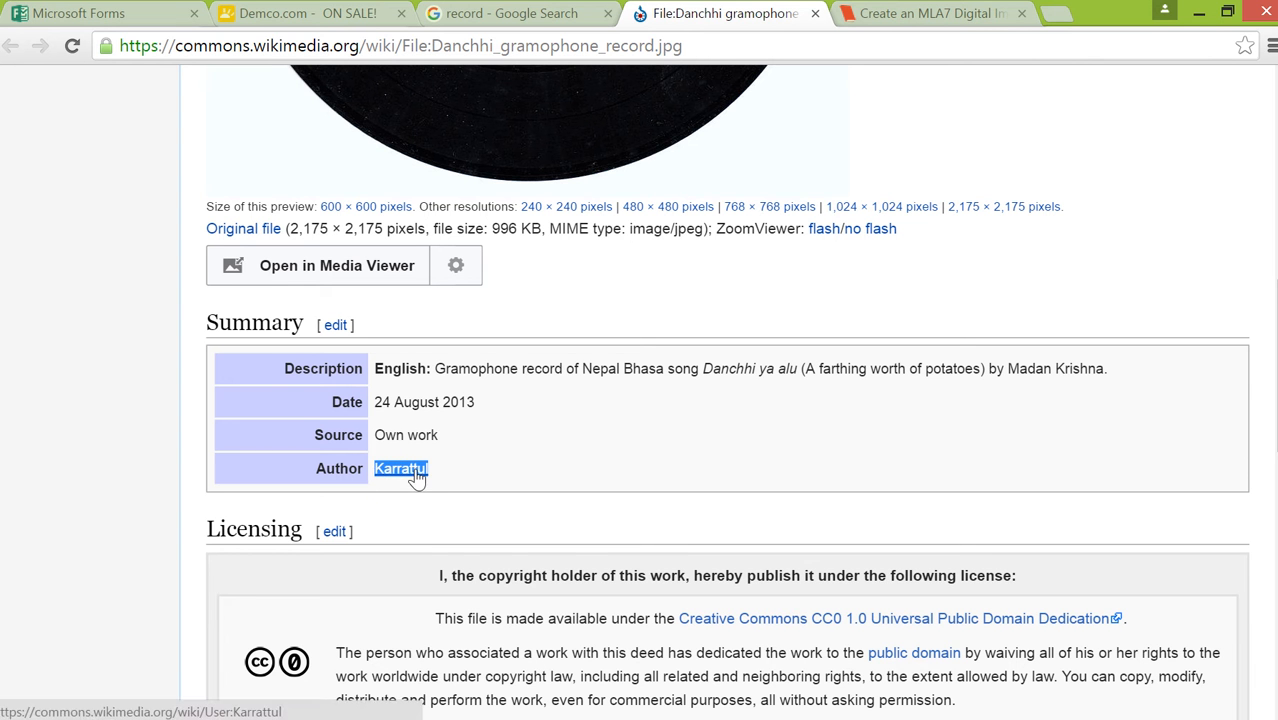
pyautogui.rightClick(422, 470)
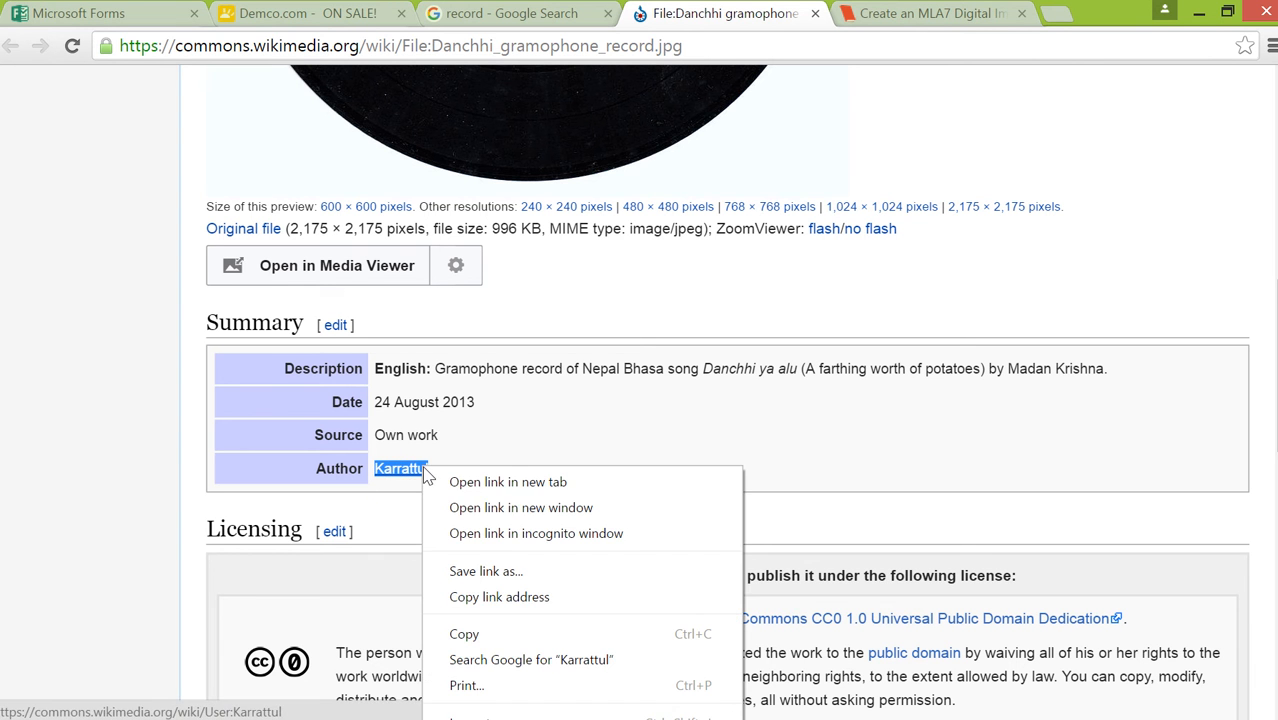
pyautogui.click(480, 640)
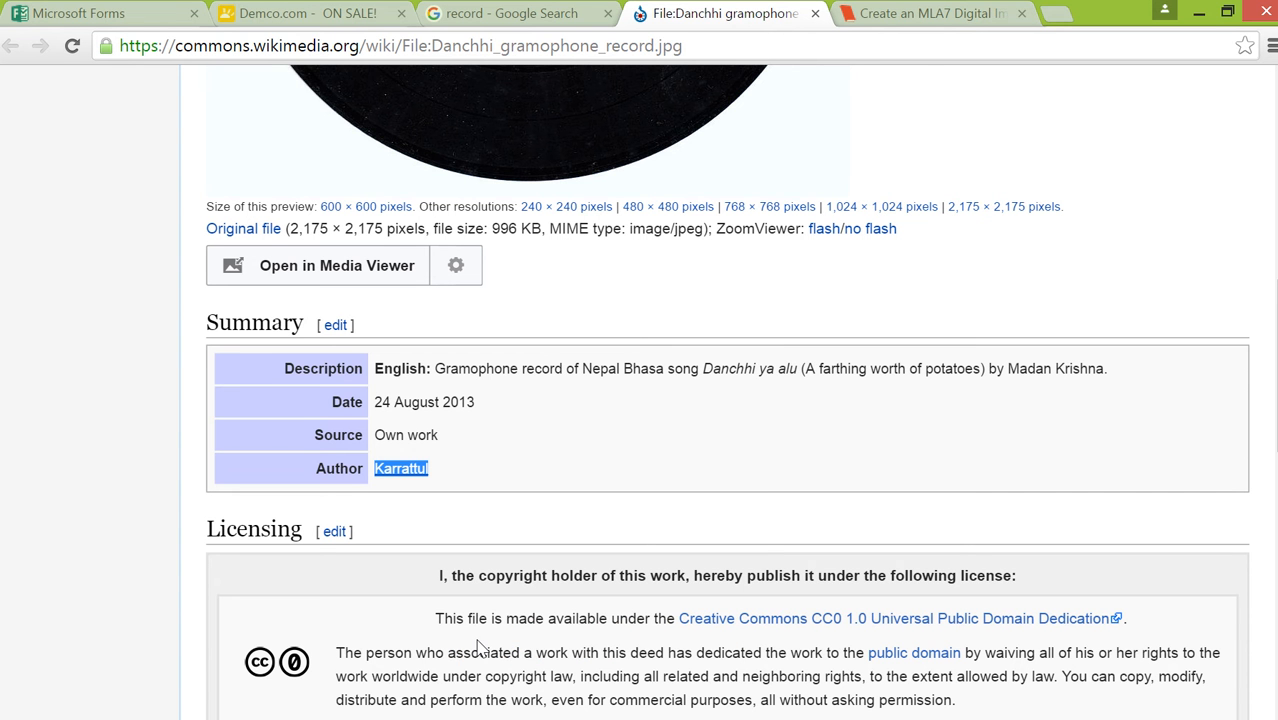
pyautogui.click(955, 23)
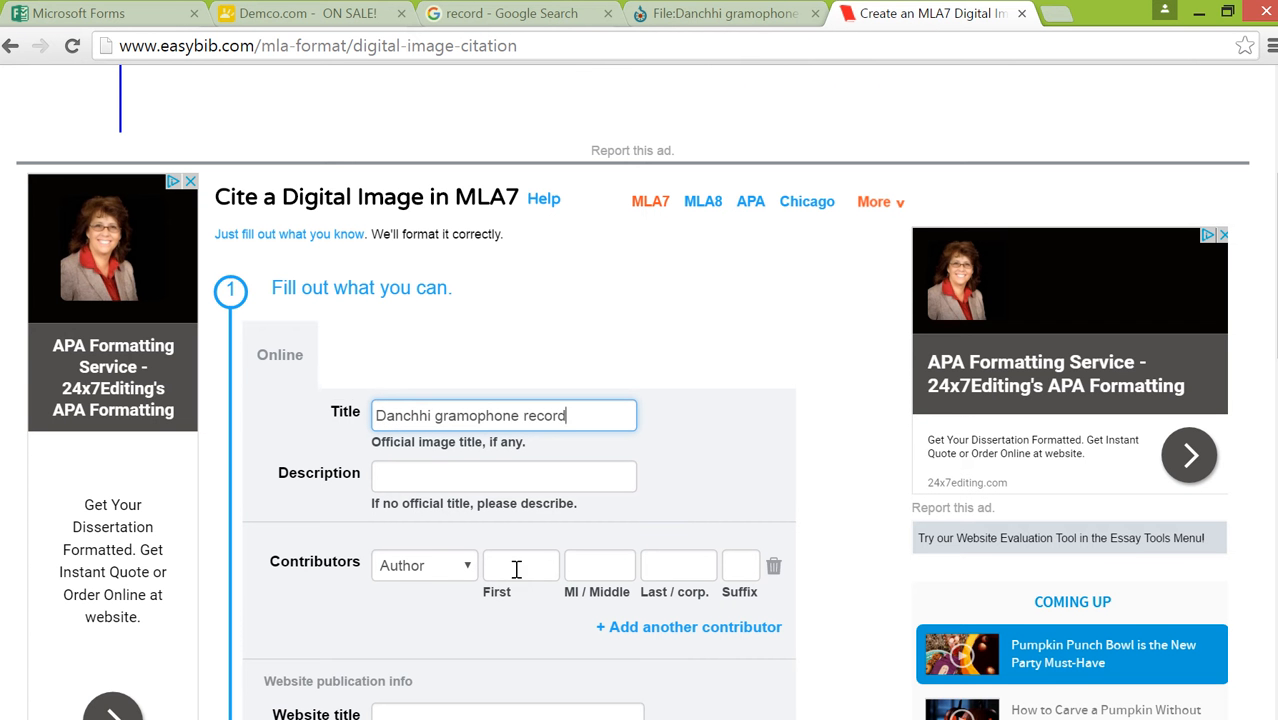
pyautogui.click(660, 571)
pyautogui.rightClick(660, 570)
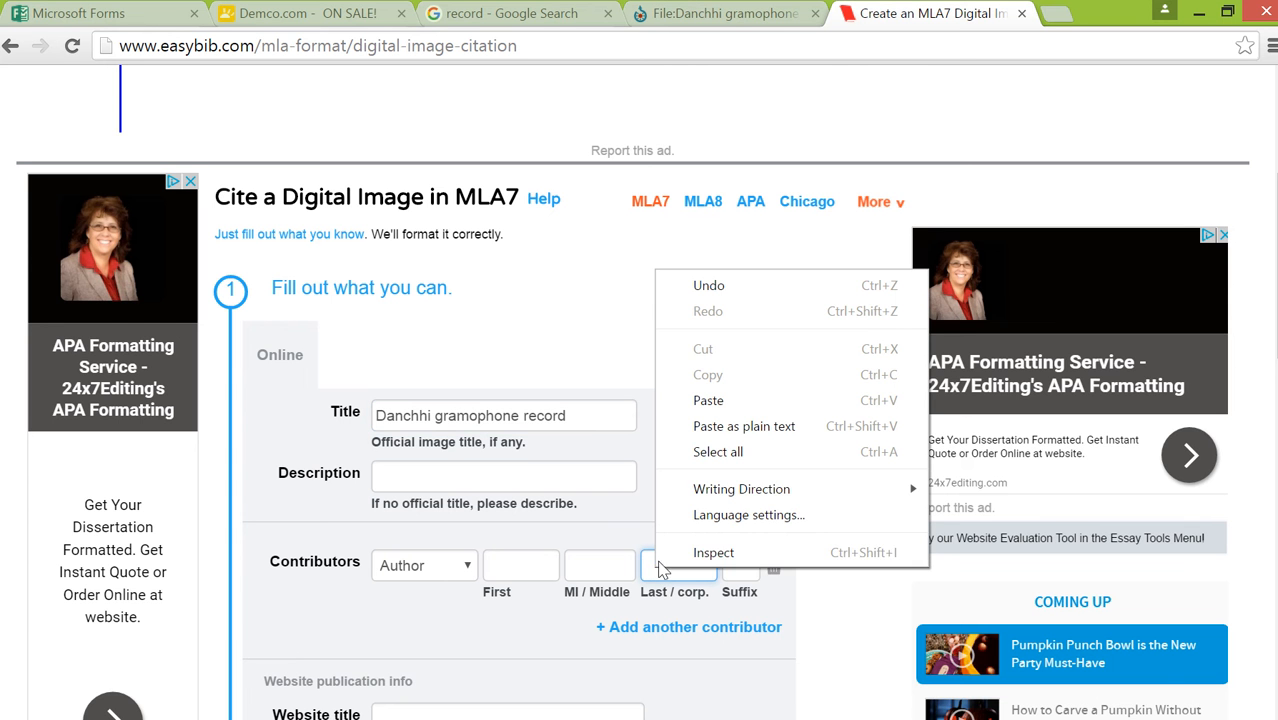
pyautogui.click(706, 401)
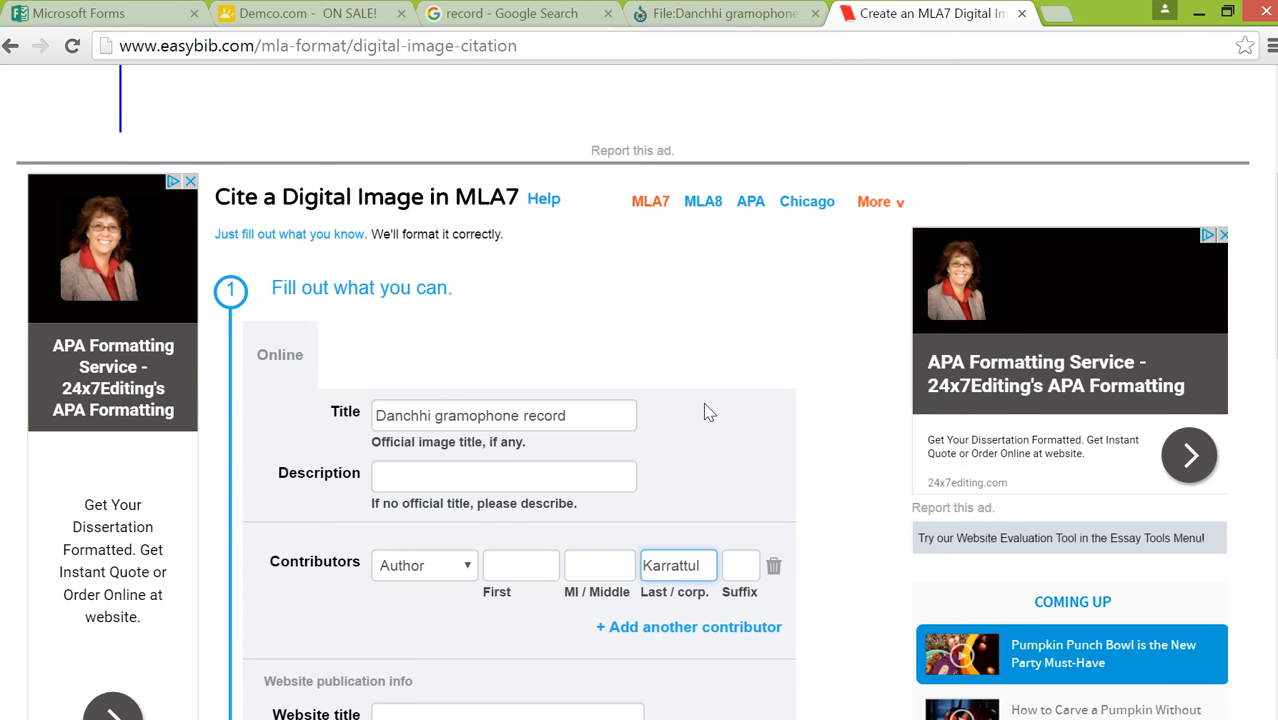
# Check the site name on the Wikimedia page and enter "Wikimedia Commons" as the citation's Website title
pyautogui.scroll(-3, 828, 470)
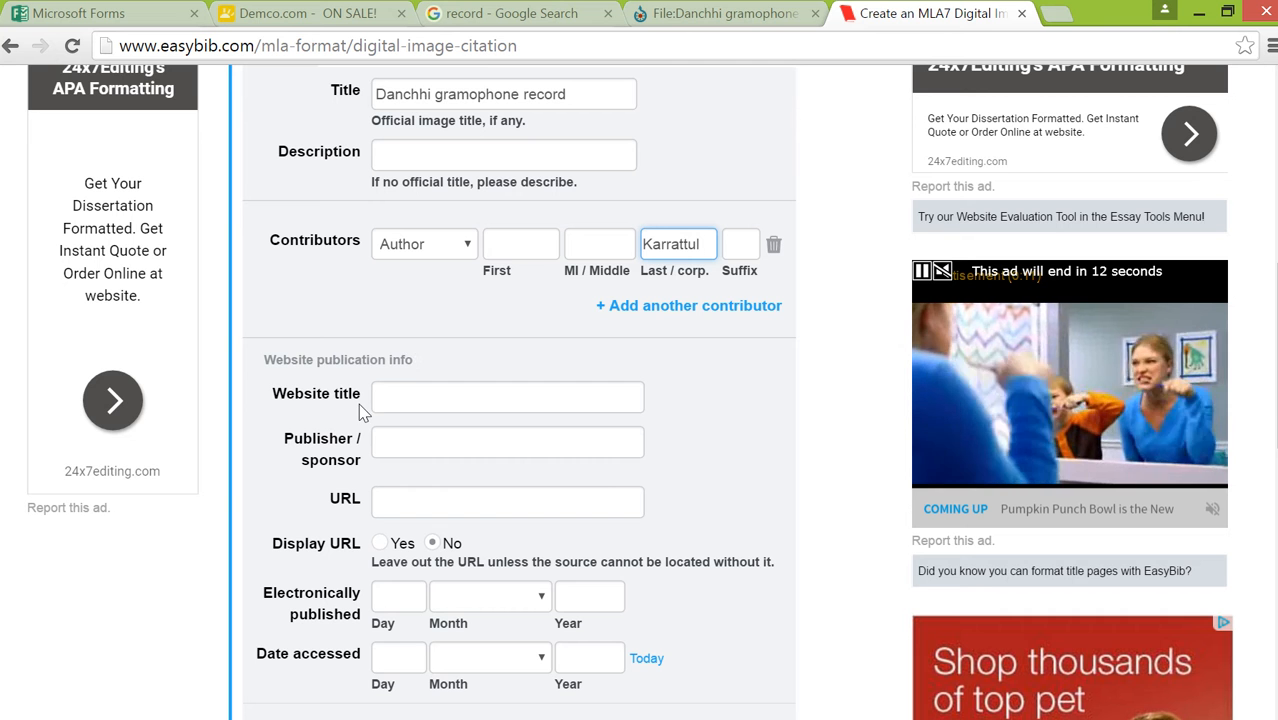
pyautogui.click(750, 22)
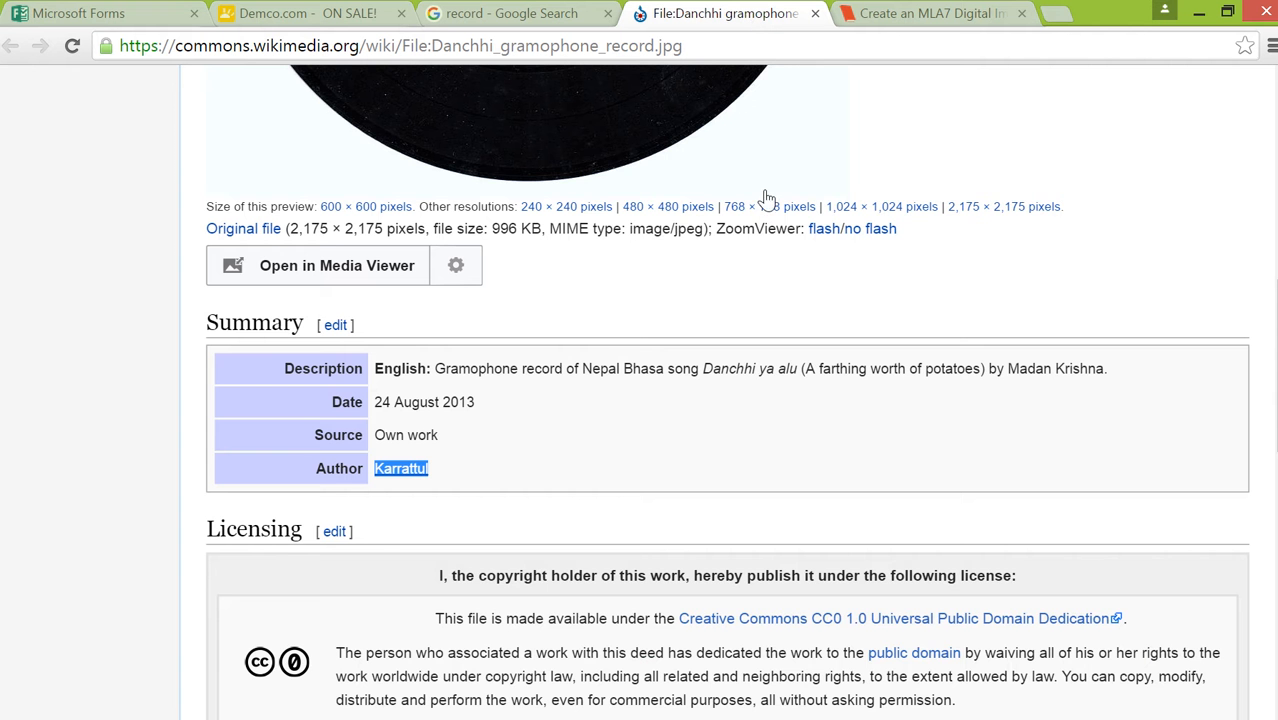
pyautogui.scroll(7, 776, 228)
pyautogui.scroll(1, 778, 230)
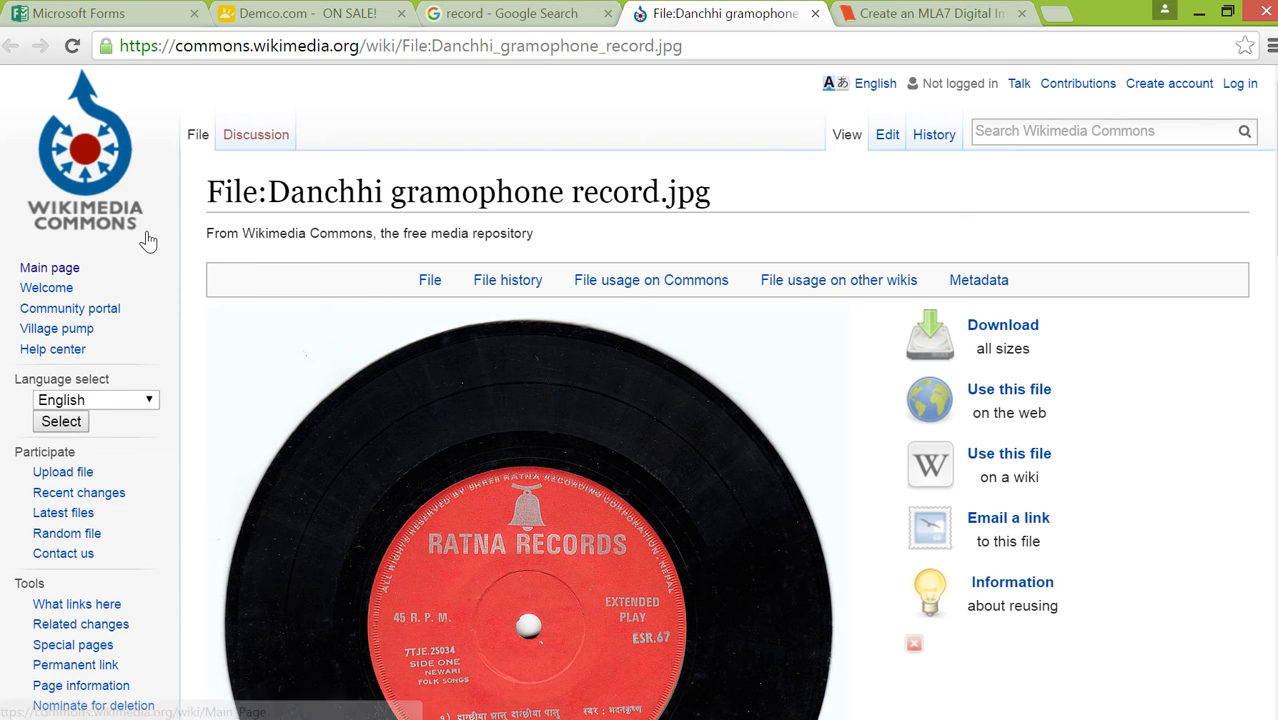
pyautogui.click(921, 21)
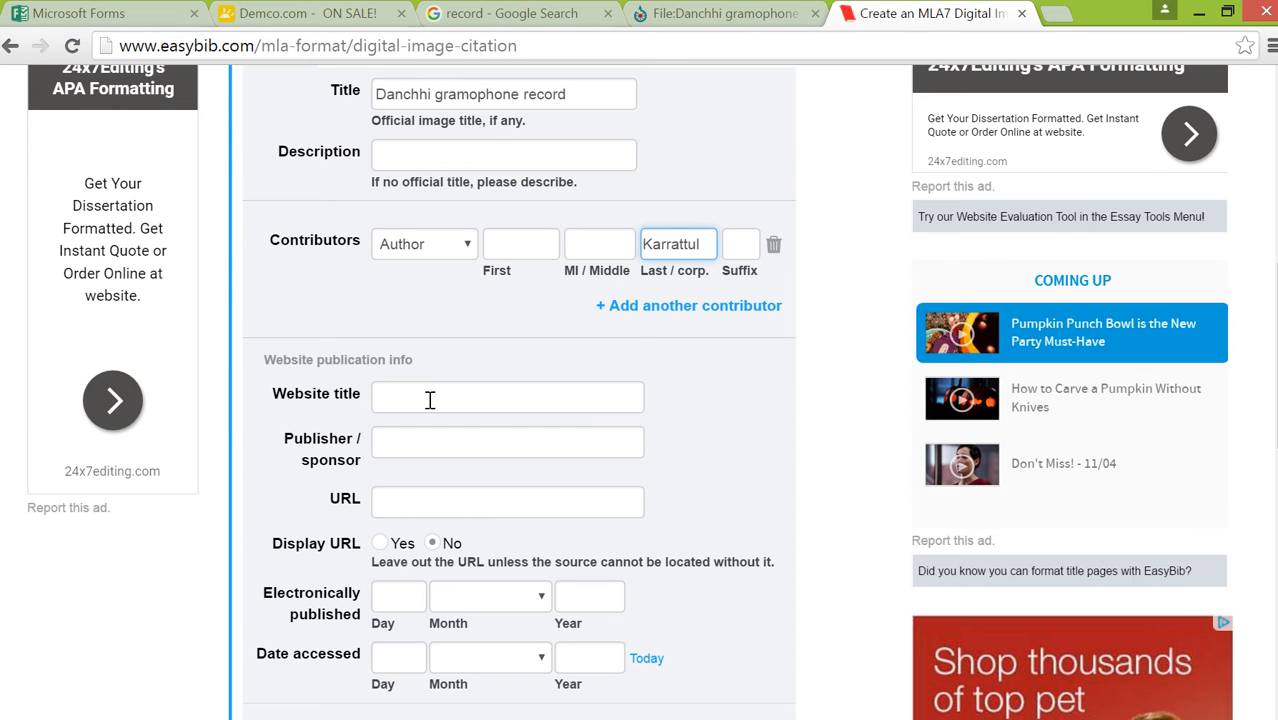
pyautogui.click(389, 395)
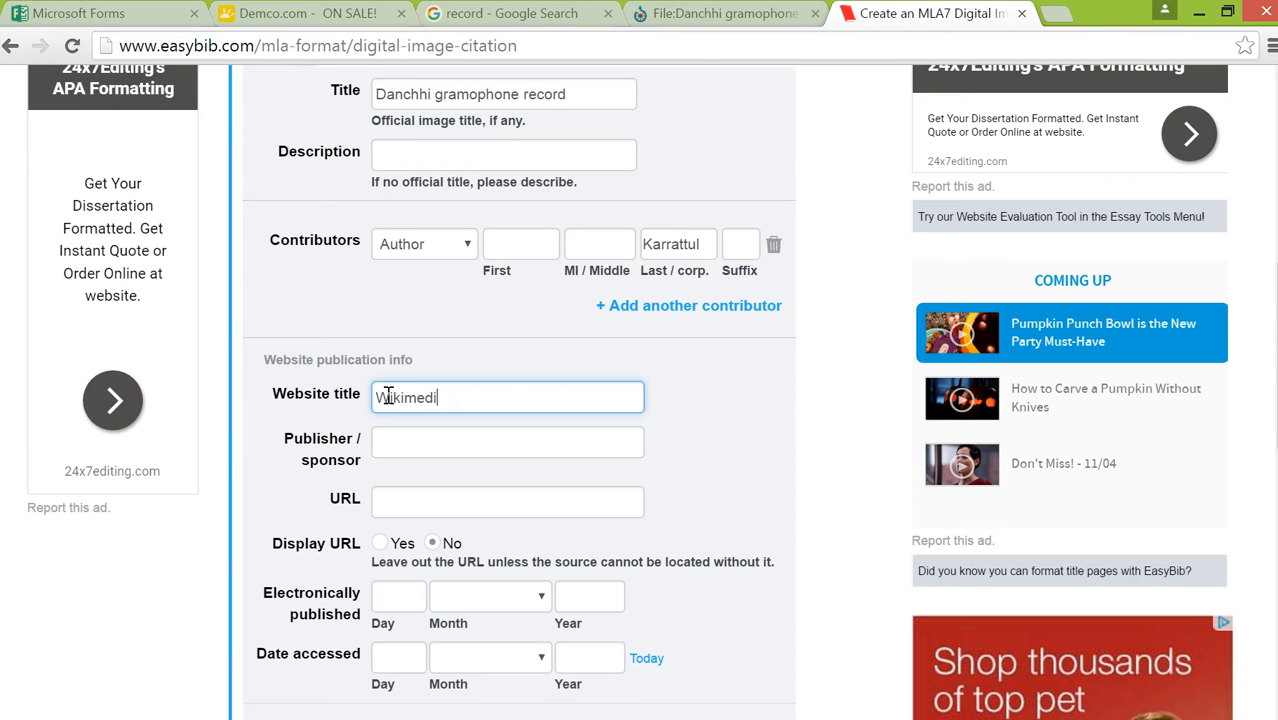
pyautogui.write('Wikimedia Commons')
# Copy the web address of the Wikimedia Commons record page into the citation's URL field
pyautogui.click(752, 20)
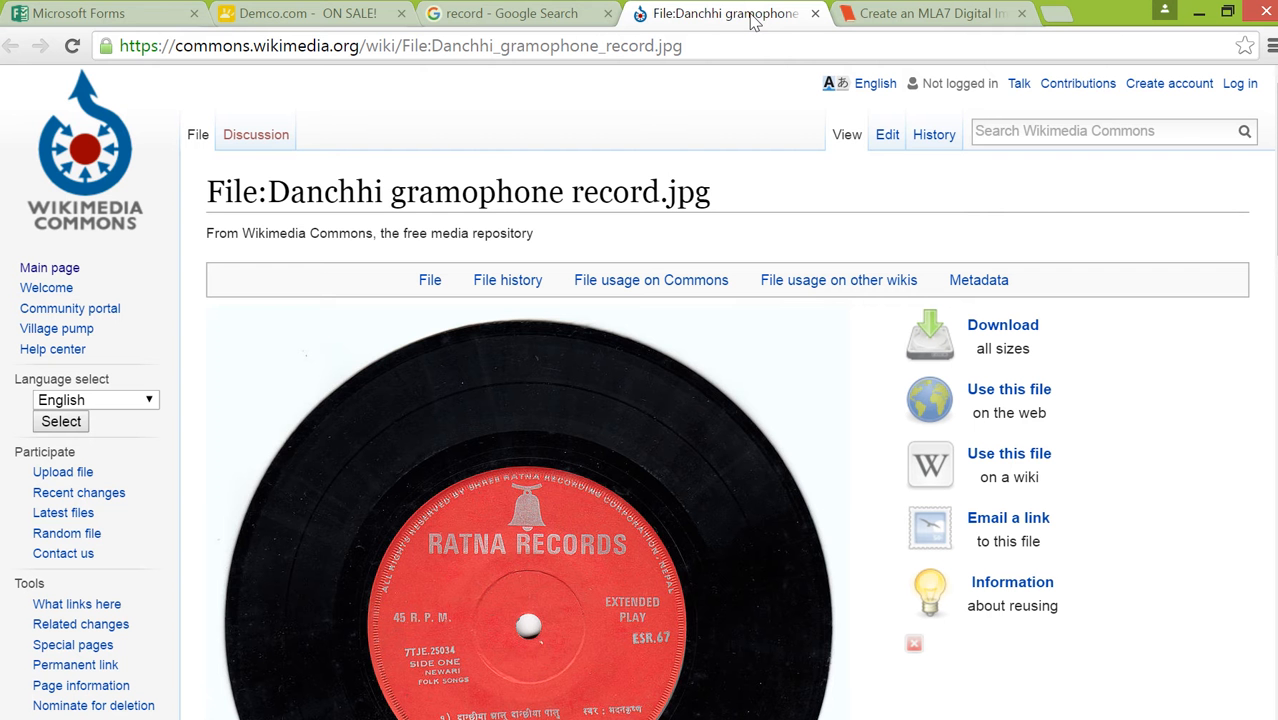
pyautogui.click(292, 47)
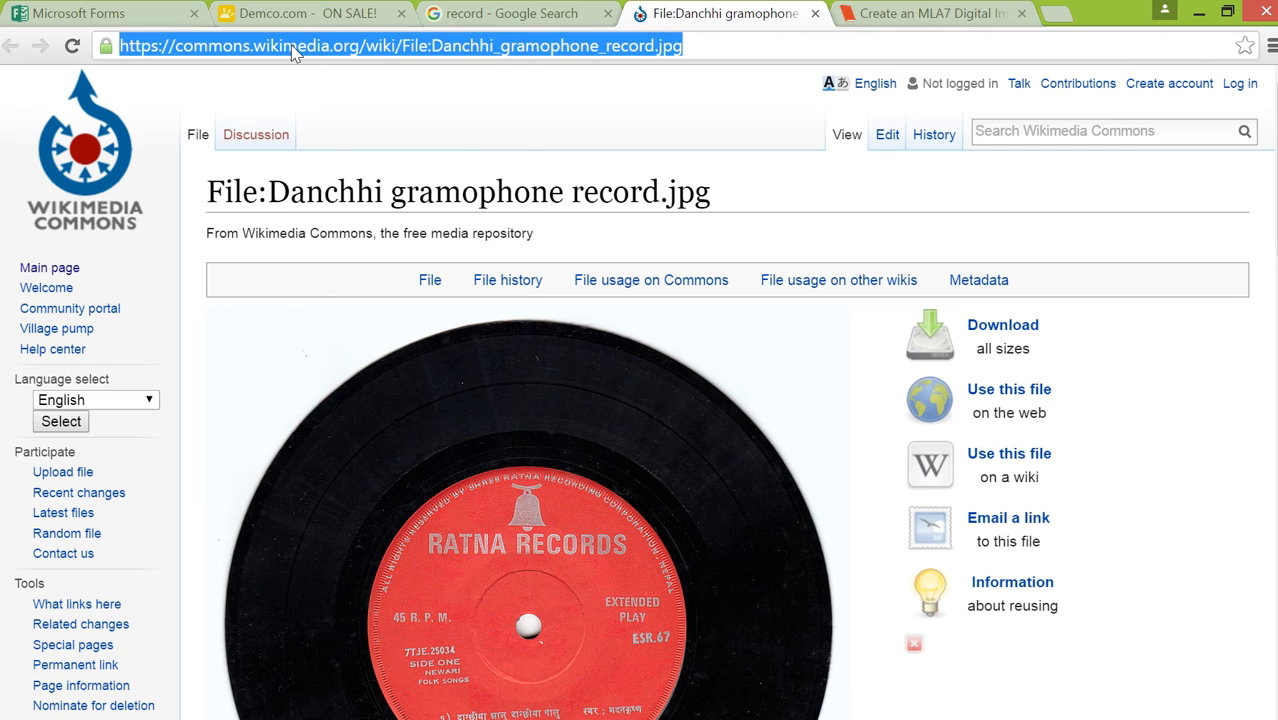
pyautogui.rightClick(292, 50)
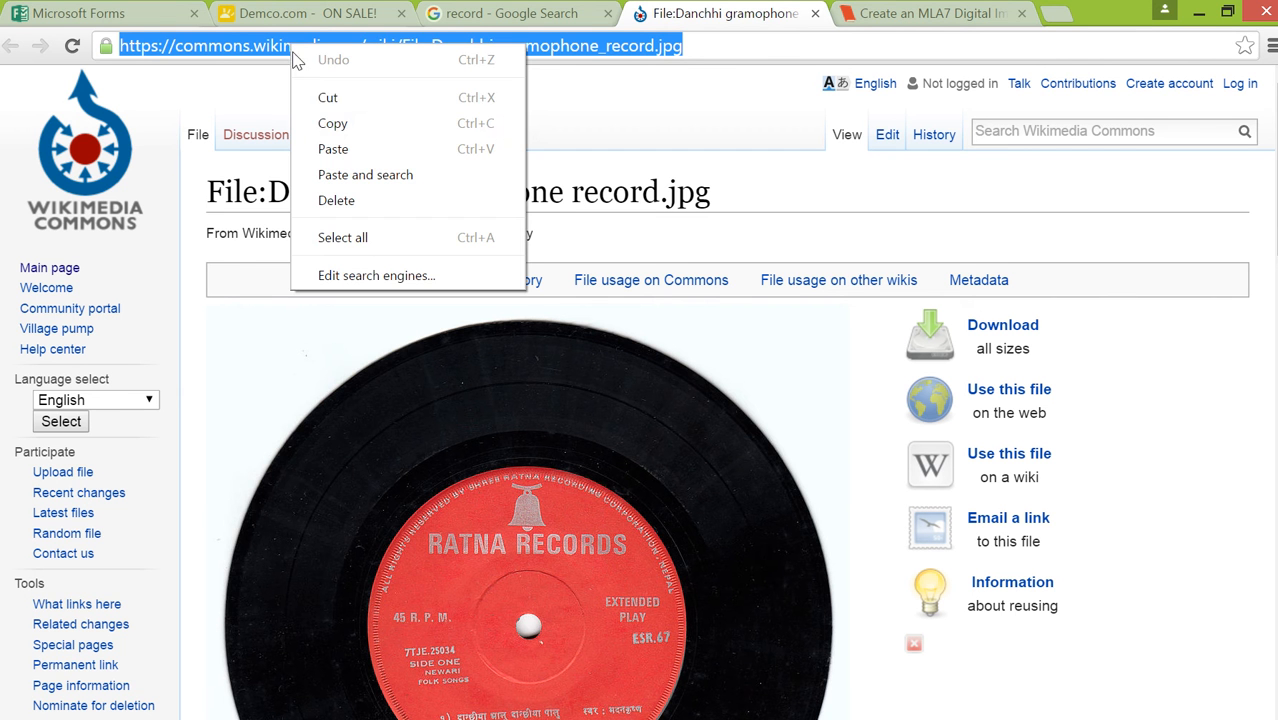
pyautogui.click(330, 123)
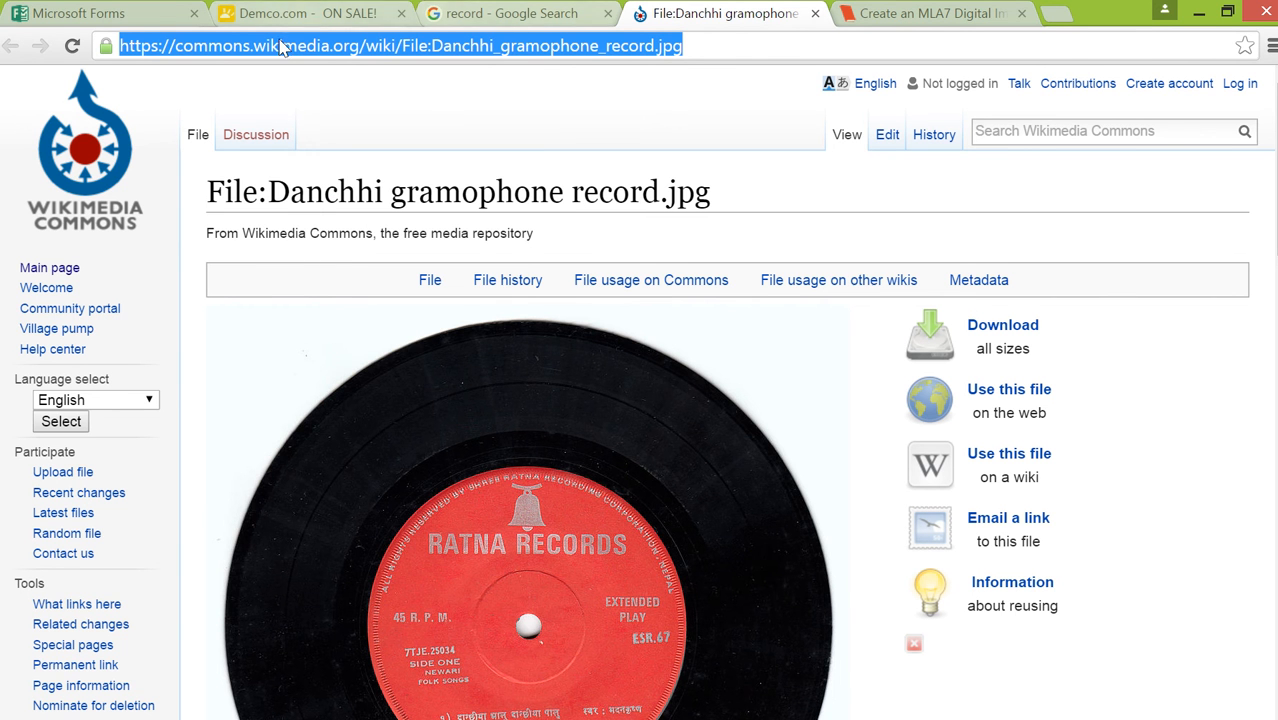
pyautogui.hotkey('alt', 'Tab')
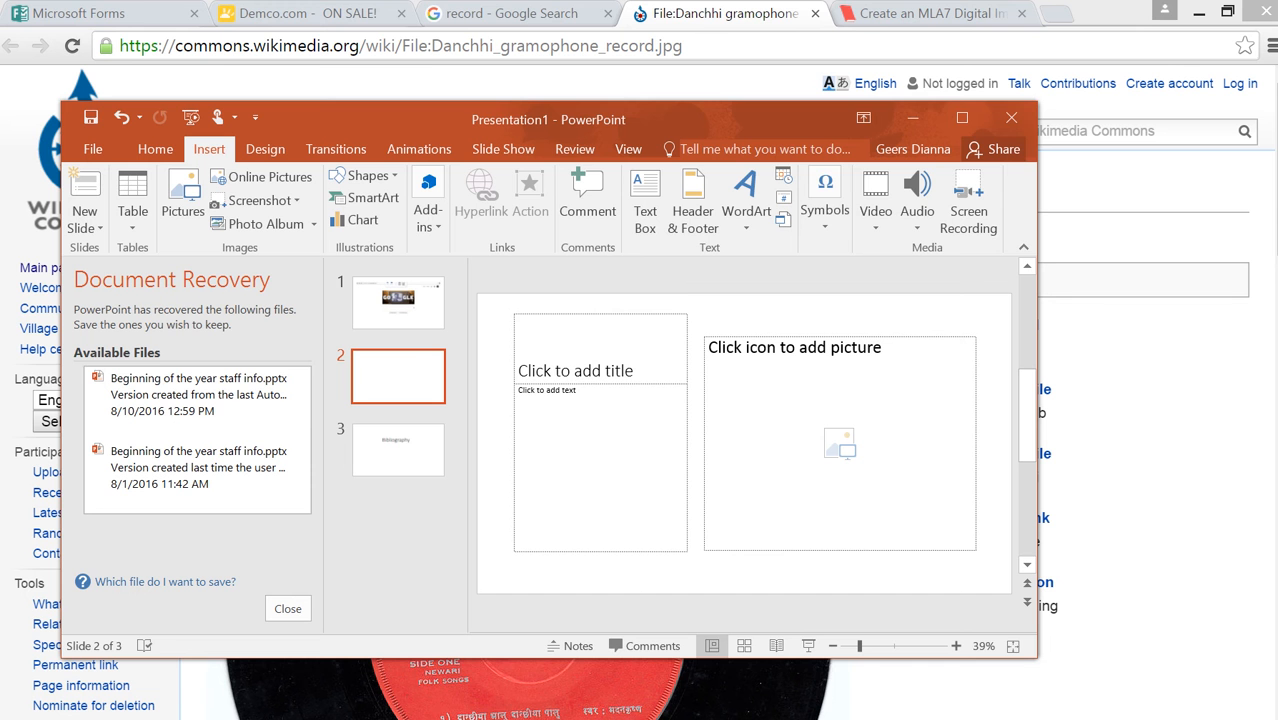
pyautogui.click(890, 13)
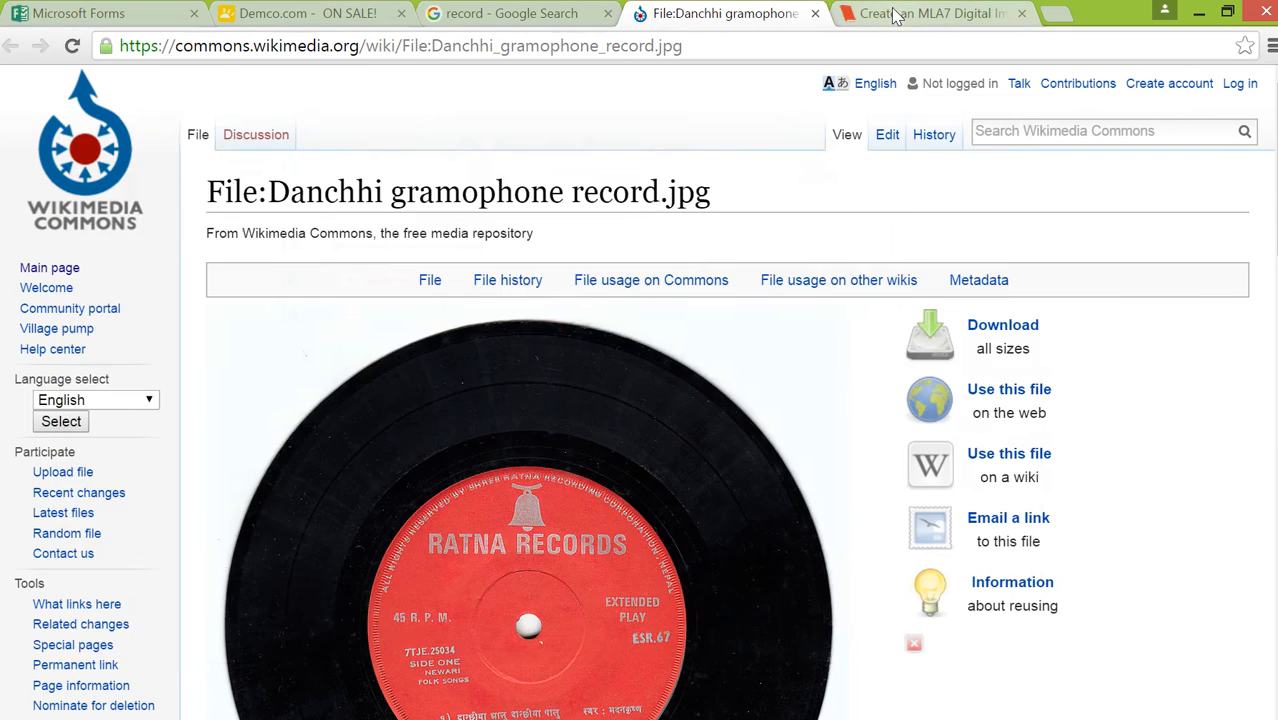
pyautogui.click(400, 502)
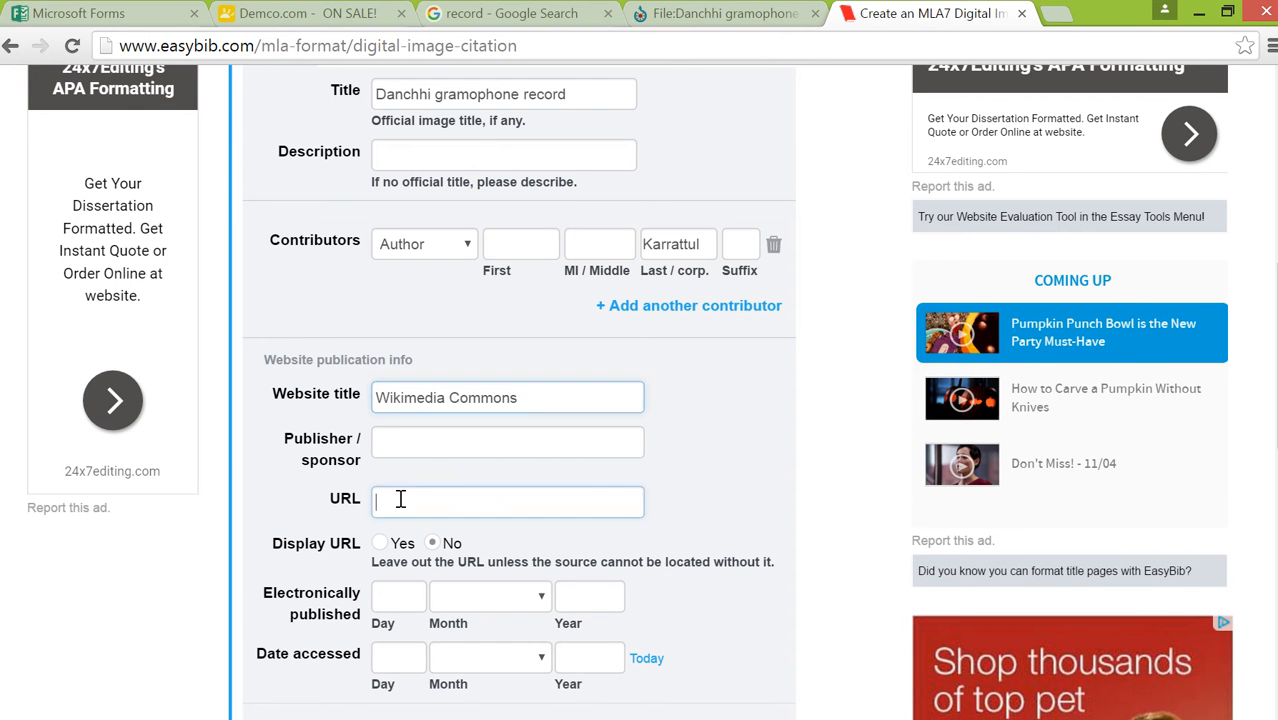
pyautogui.rightClick(400, 502)
pyautogui.click(451, 341)
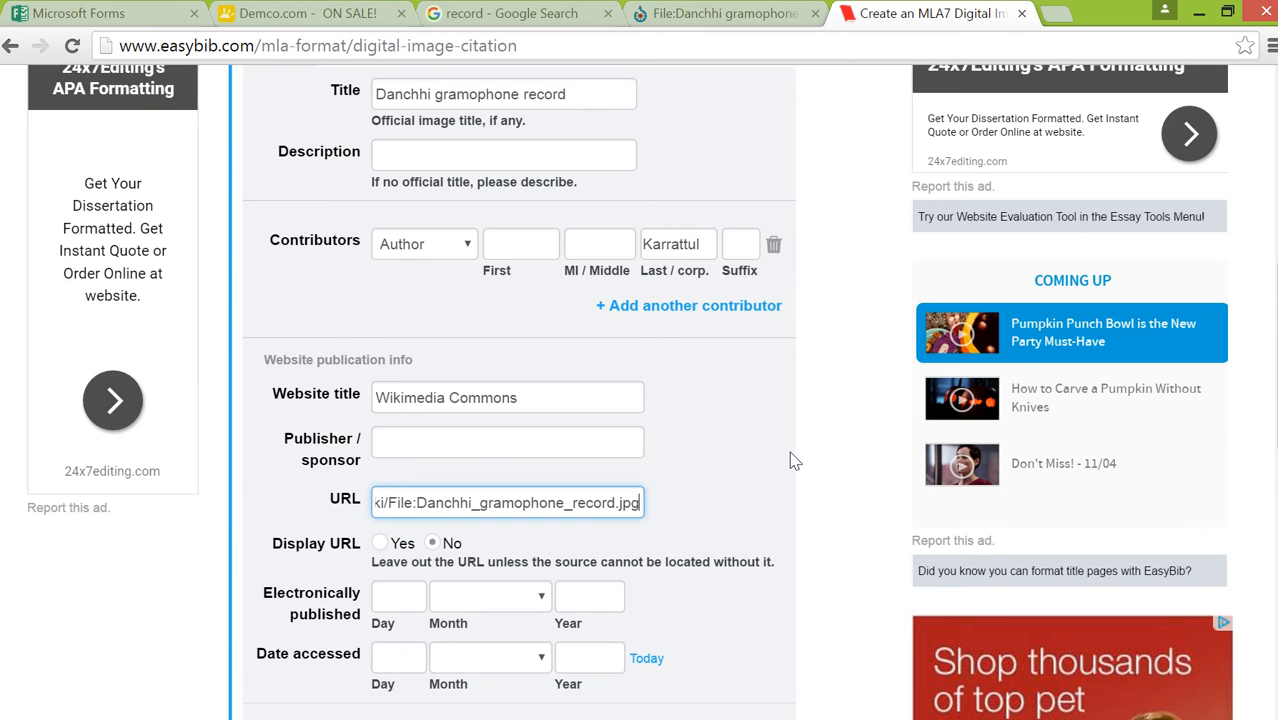
# Fill the citation's Date accessed with today's date, 4 November 2016
pyautogui.scroll(-1, 790, 460)
pyautogui.scroll(-1, 835, 534)
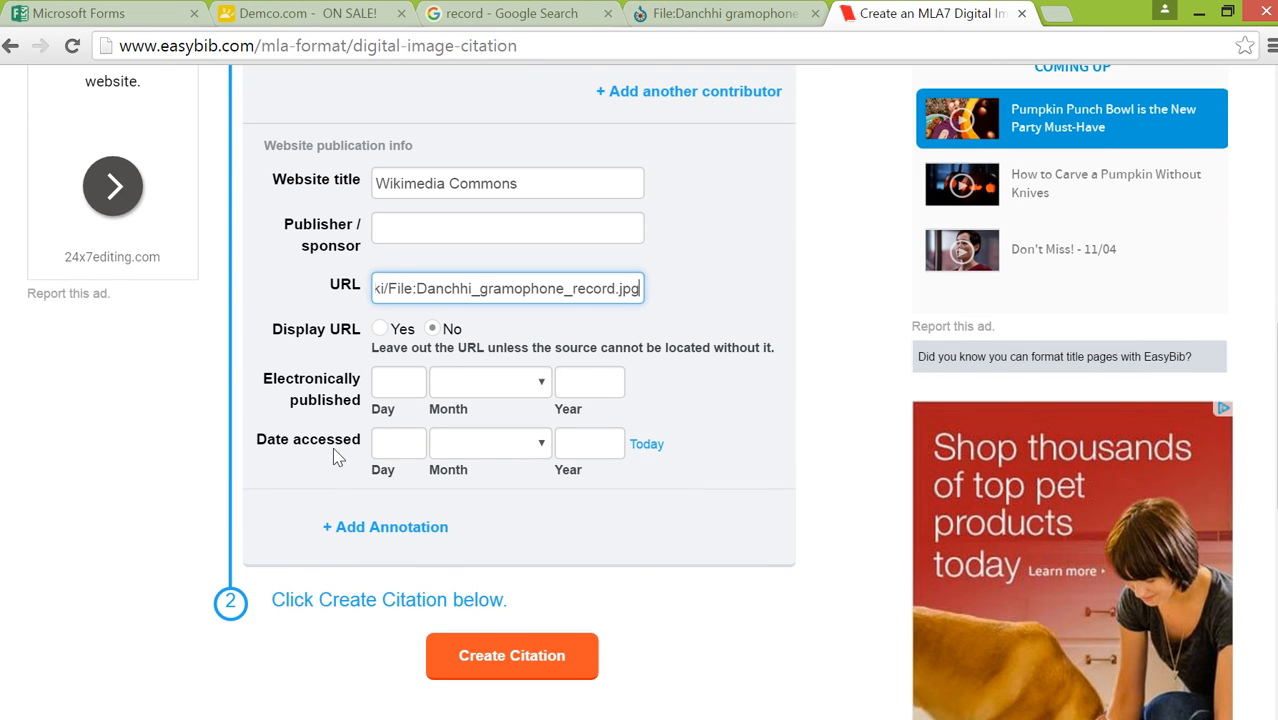
pyautogui.click(652, 449)
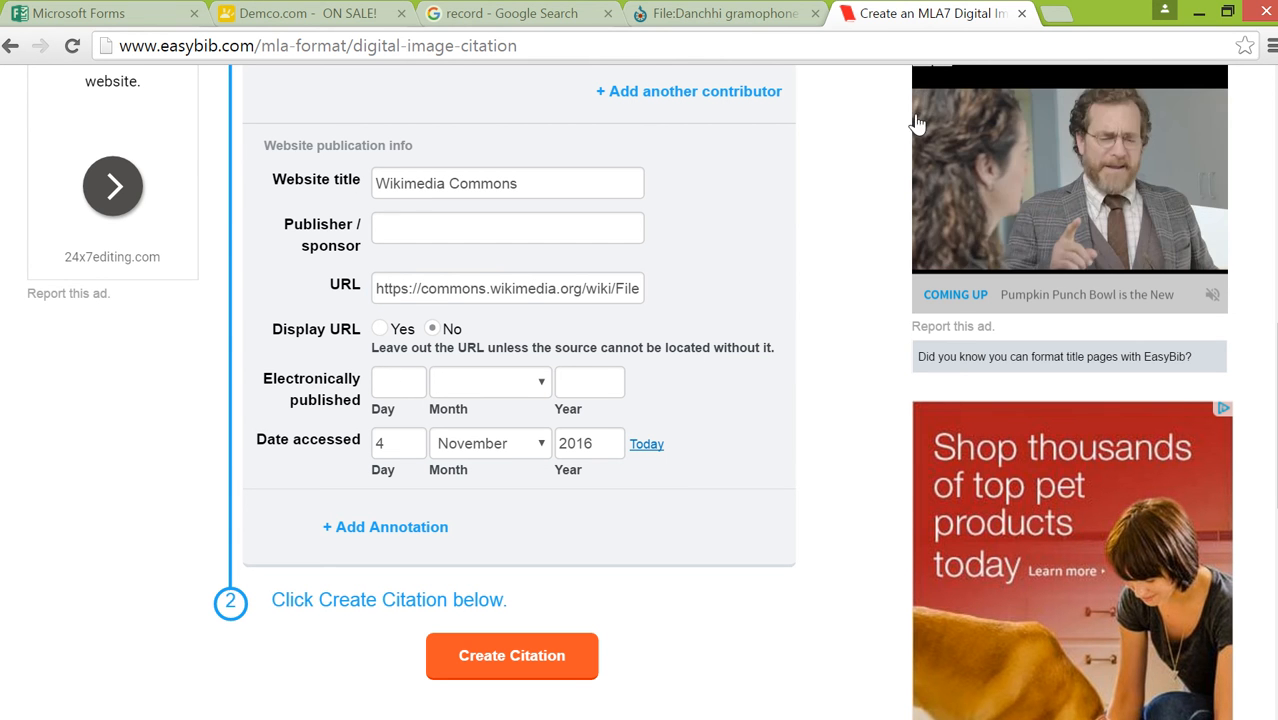
# Look up the image's date in the Wikimedia Summary and set Electronically published to 24 August 2013
pyautogui.click(745, 14)
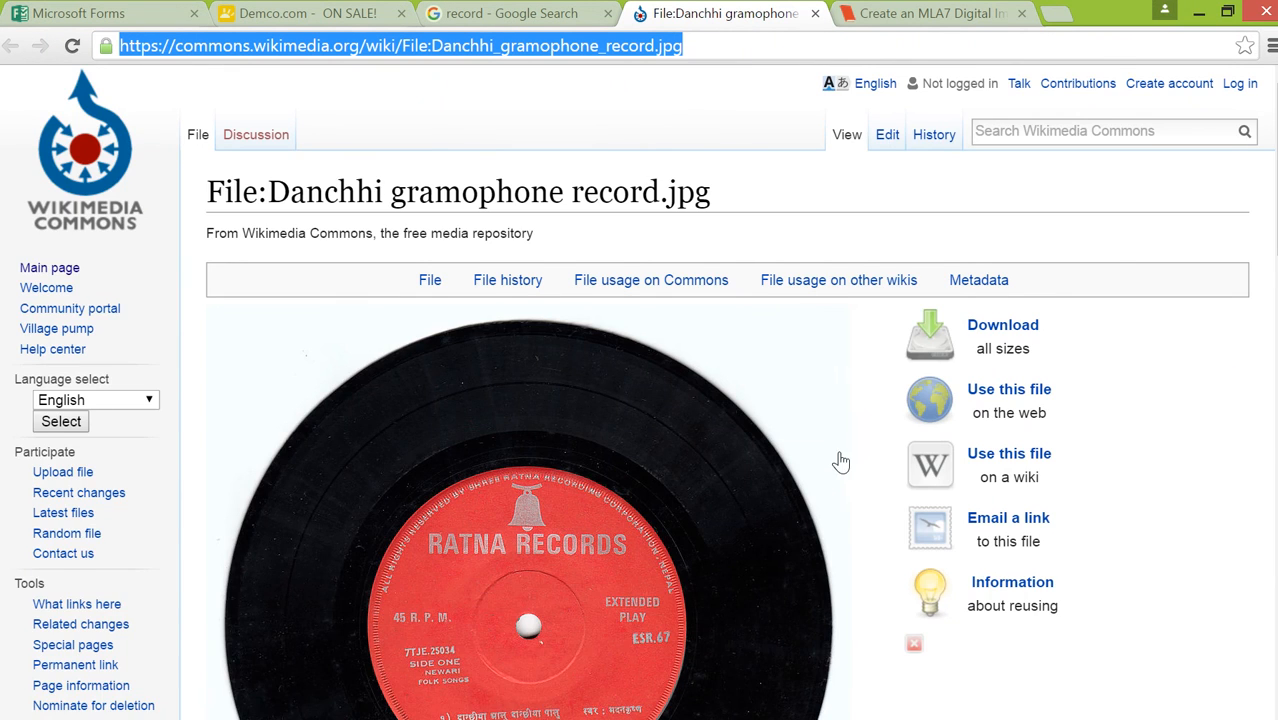
pyautogui.scroll(-8, 840, 462)
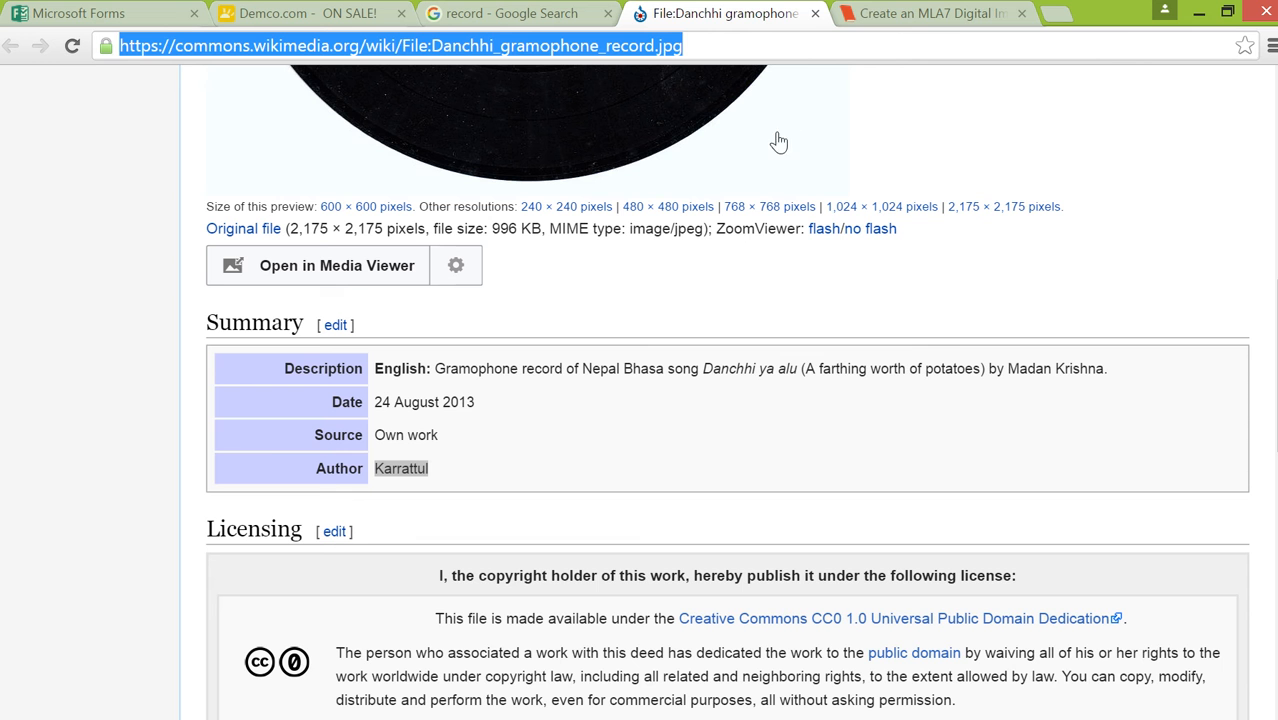
pyautogui.click(910, 14)
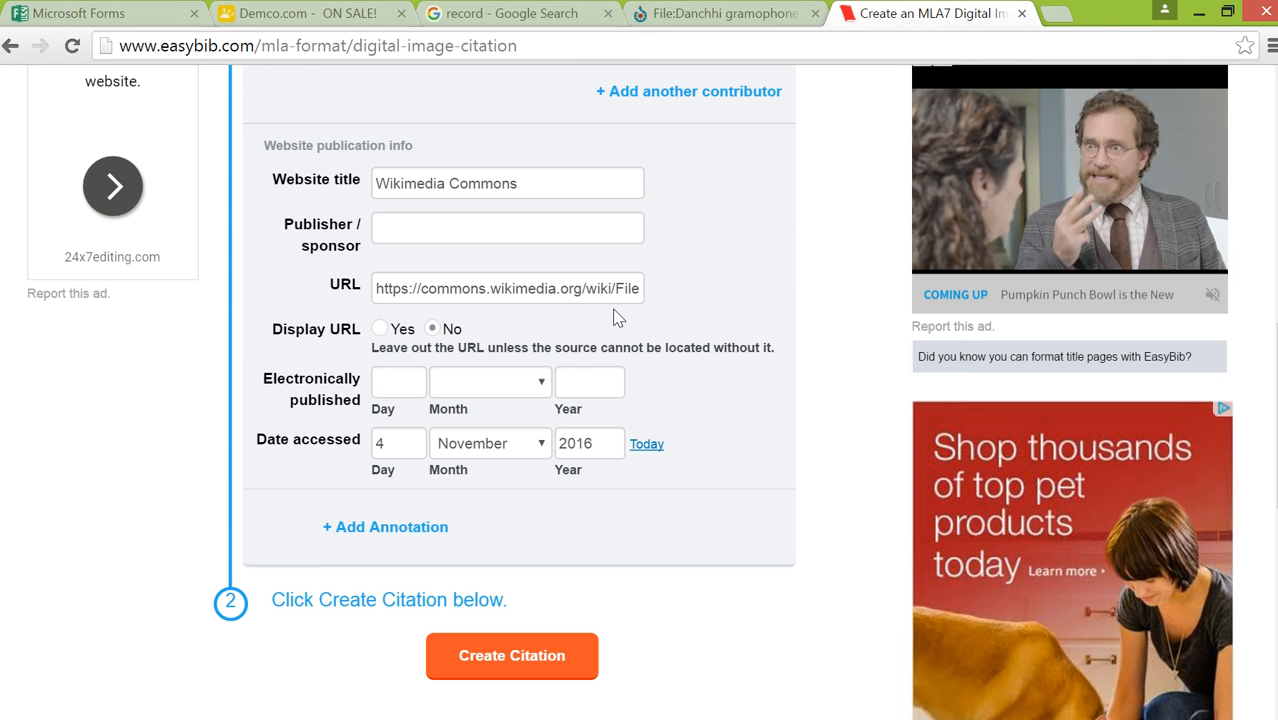
pyautogui.click(399, 384)
pyautogui.write('24')
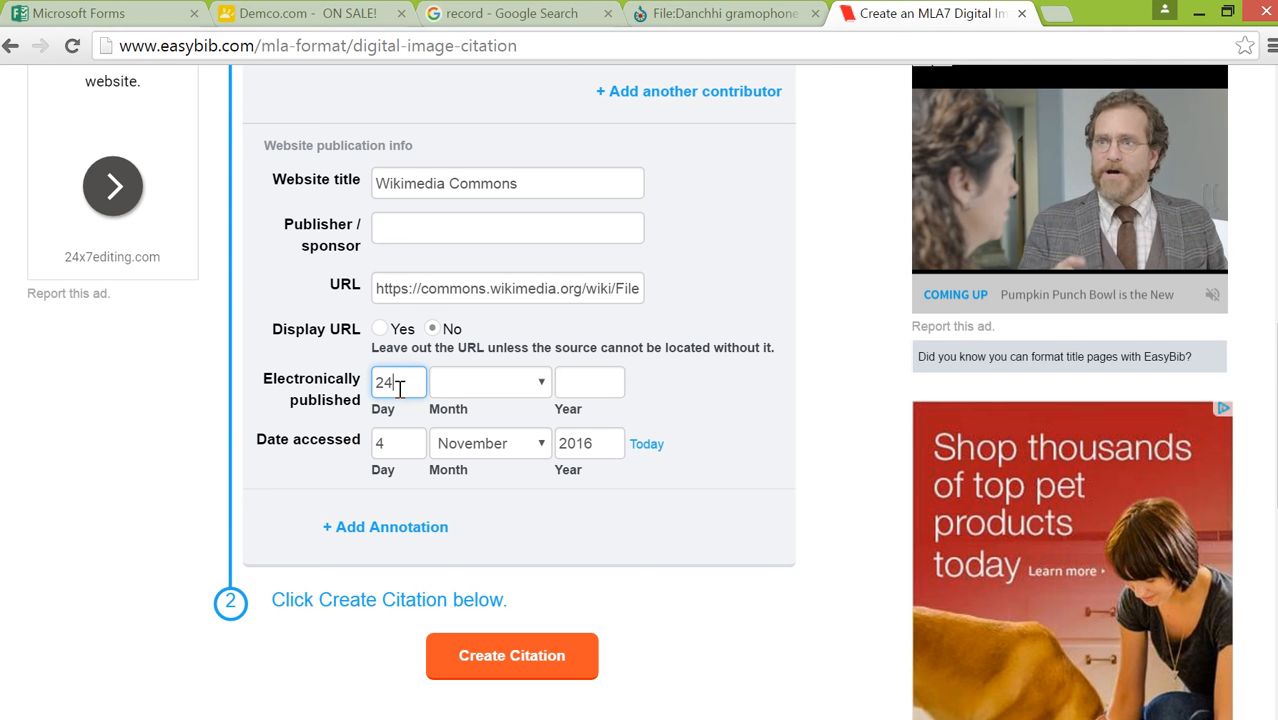
pyautogui.click(540, 384)
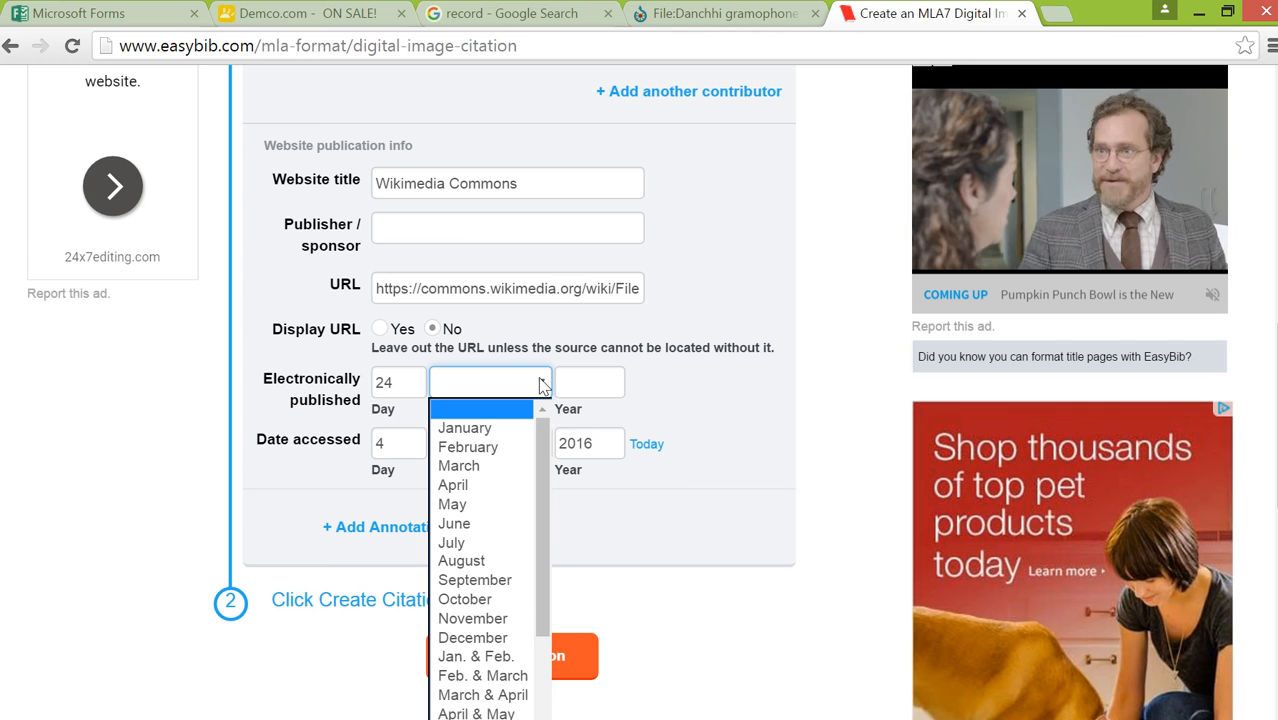
pyautogui.click(495, 561)
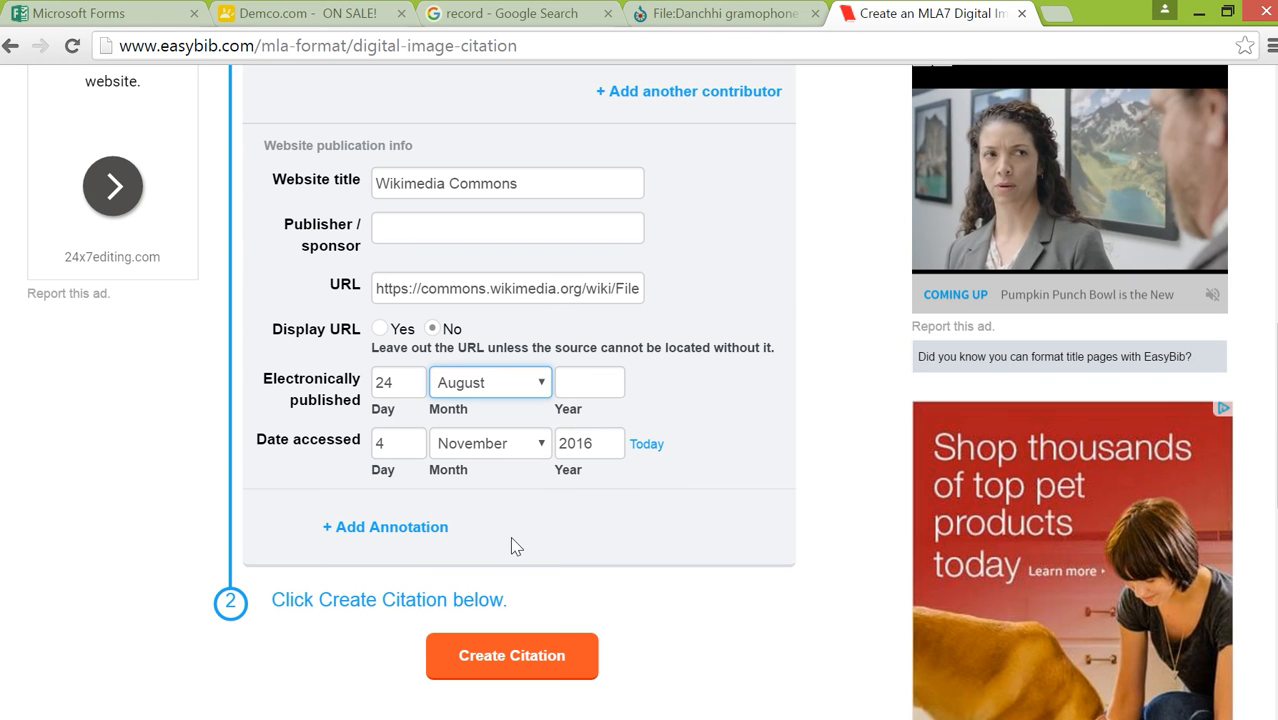
pyautogui.click(579, 379)
pyautogui.write('2013')
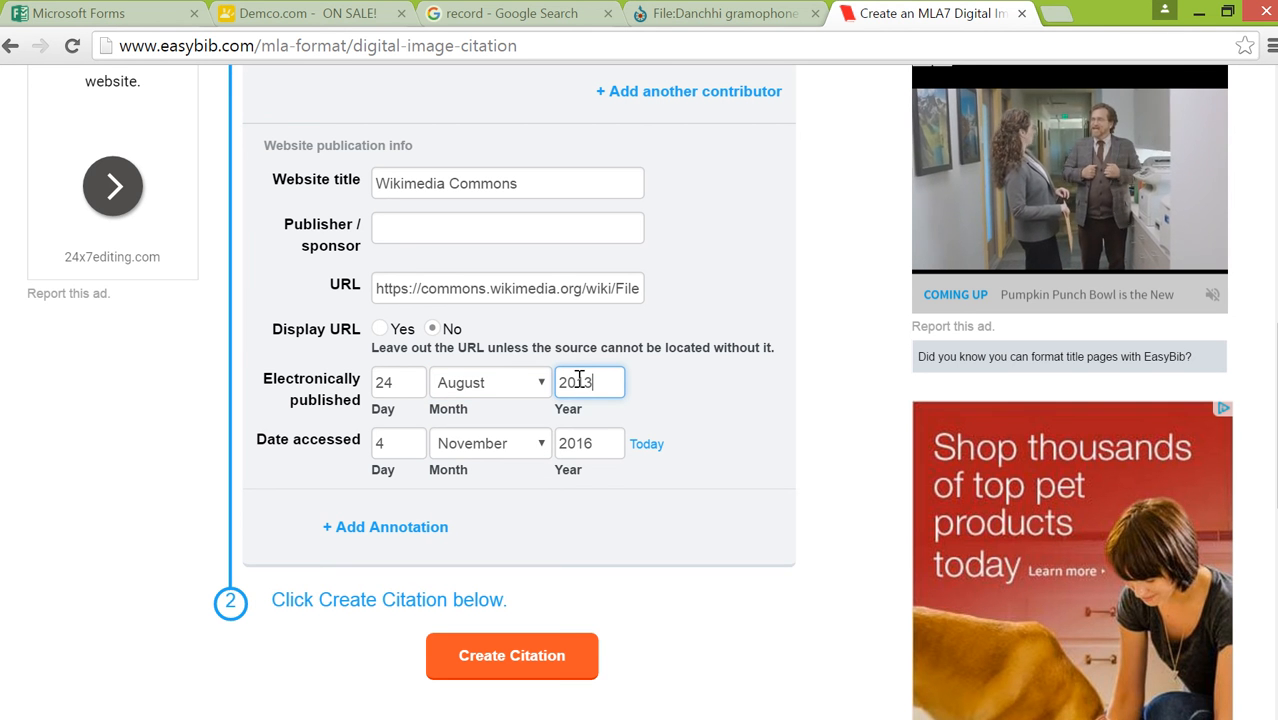
# Create the citation and copy the full text of the new gramophone record entry
pyautogui.click(491, 658)
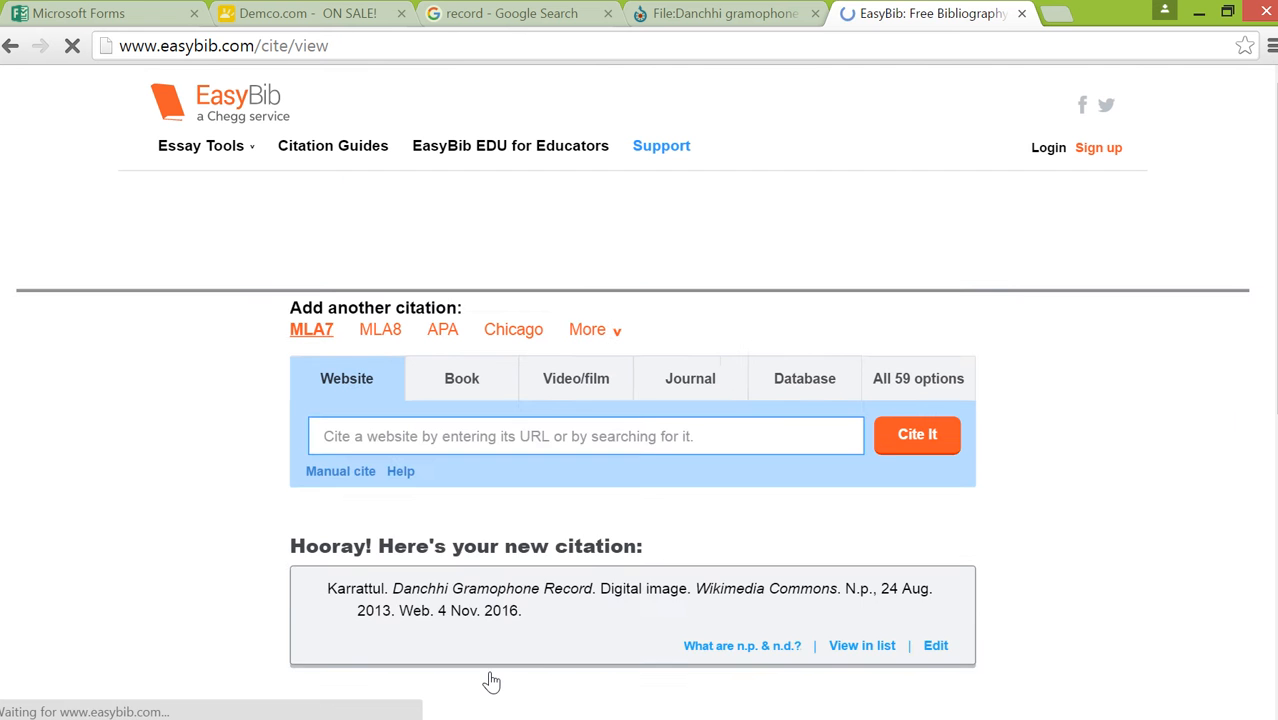
pyautogui.scroll(-3, 1065, 412)
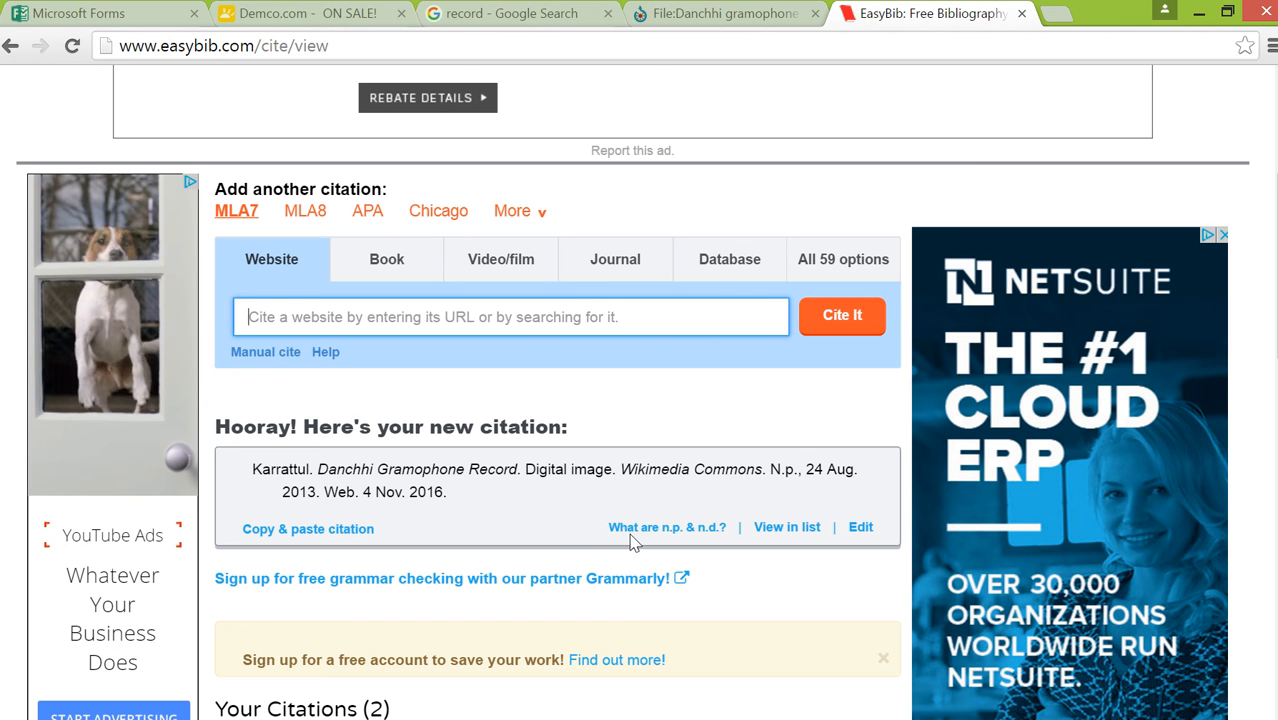
pyautogui.moveTo(452, 497); pyautogui.dragTo(245, 470)
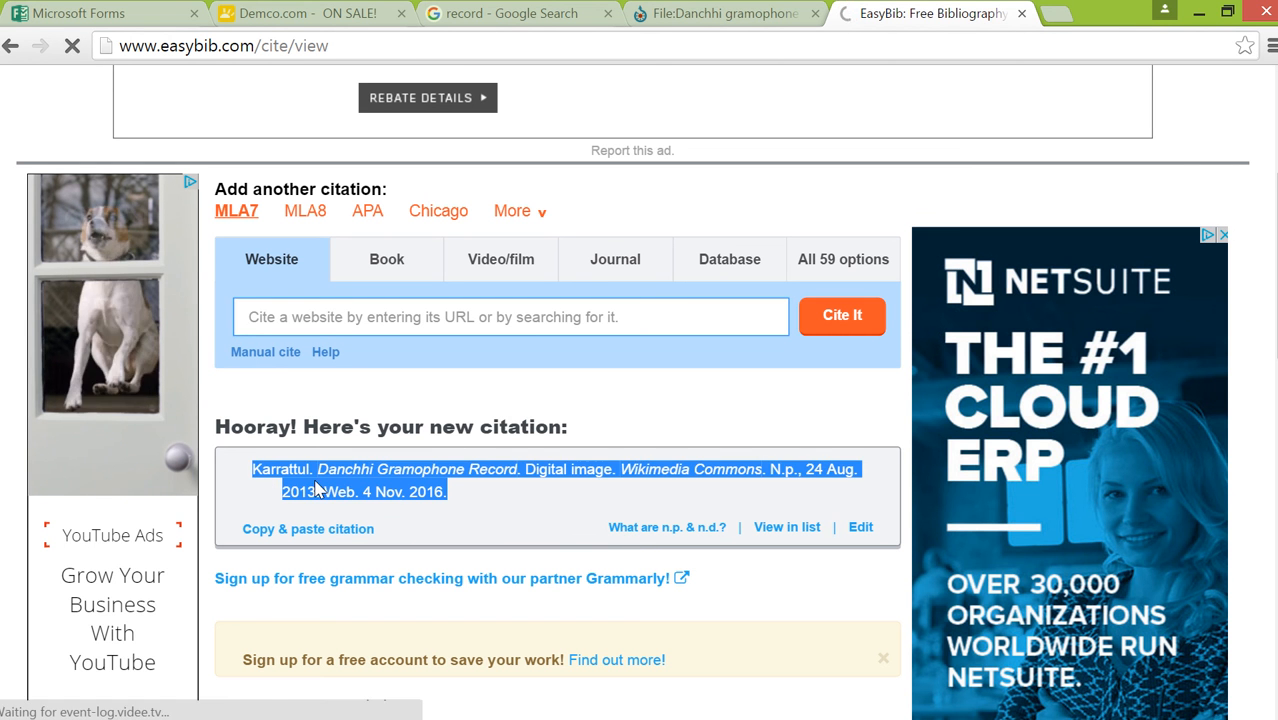
pyautogui.rightClick(313, 479)
pyautogui.click(351, 500)
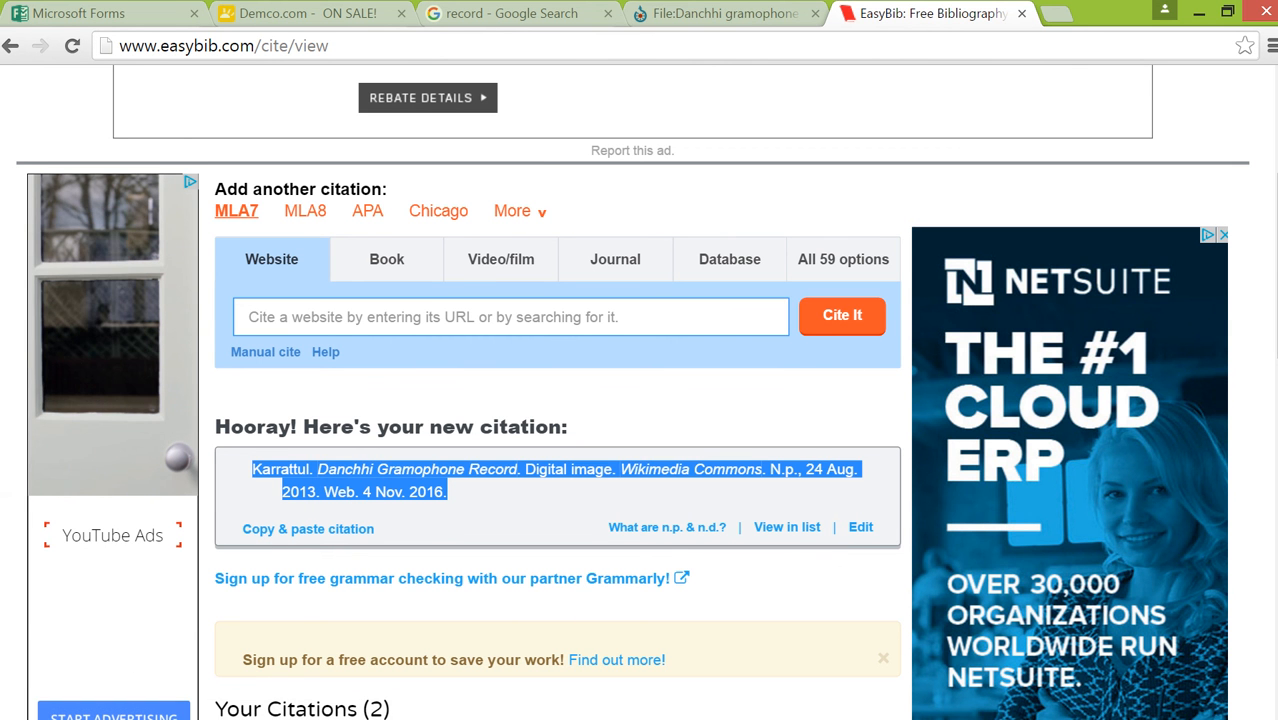
# Switch to PowerPoint and paste the citation with source formatting below the Bibliography title on slide 3, followed by two line breaks
pyautogui.moveTo(2, 536)
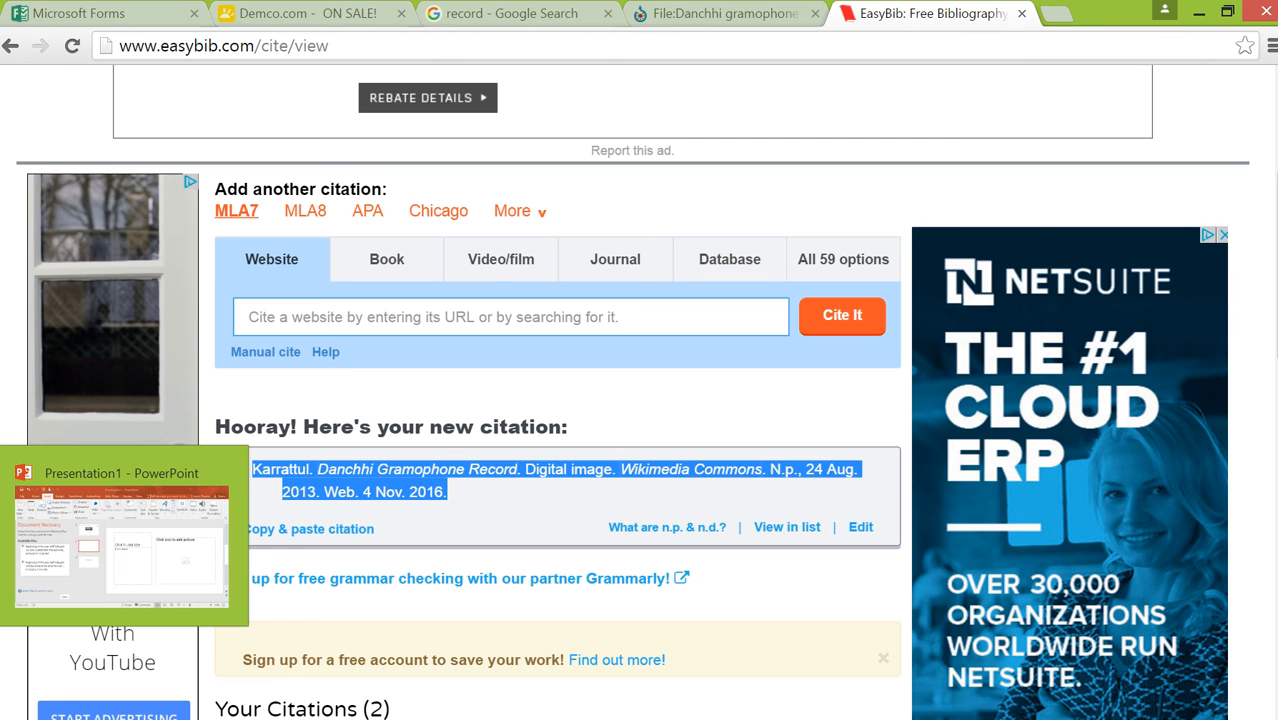
pyautogui.click(122, 545)
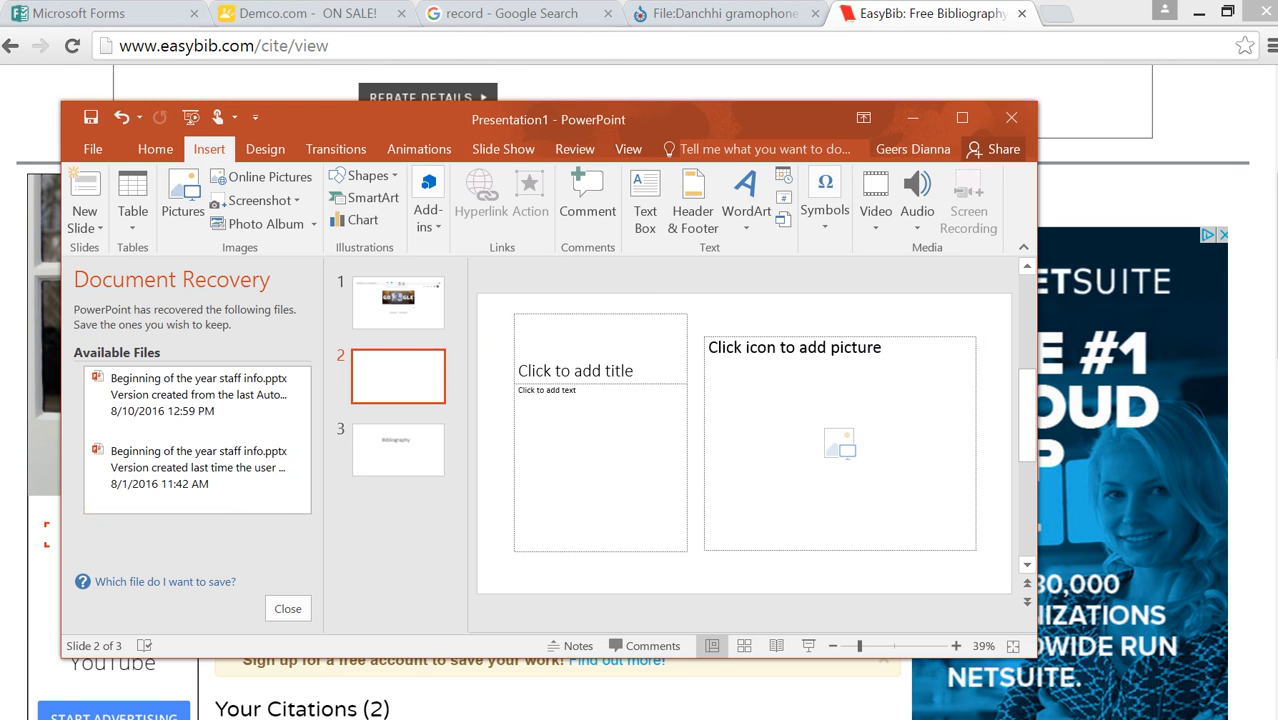
pyautogui.click(398, 455)
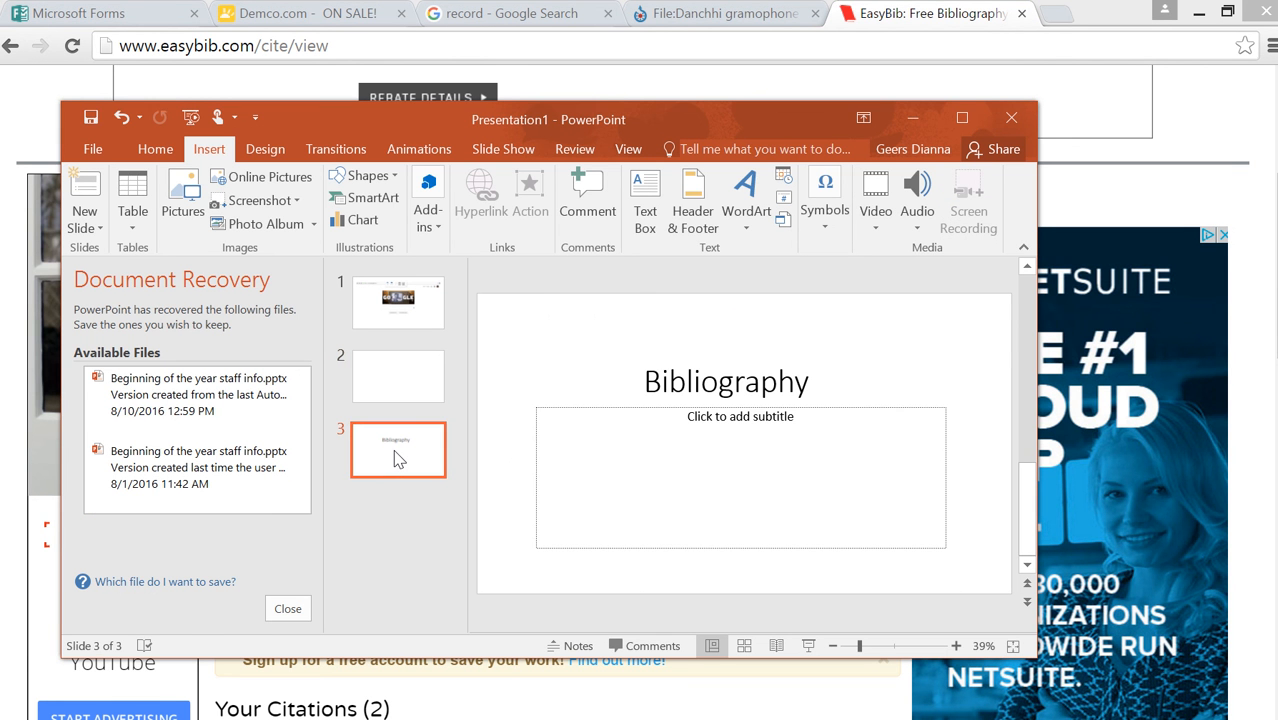
pyautogui.click(760, 423)
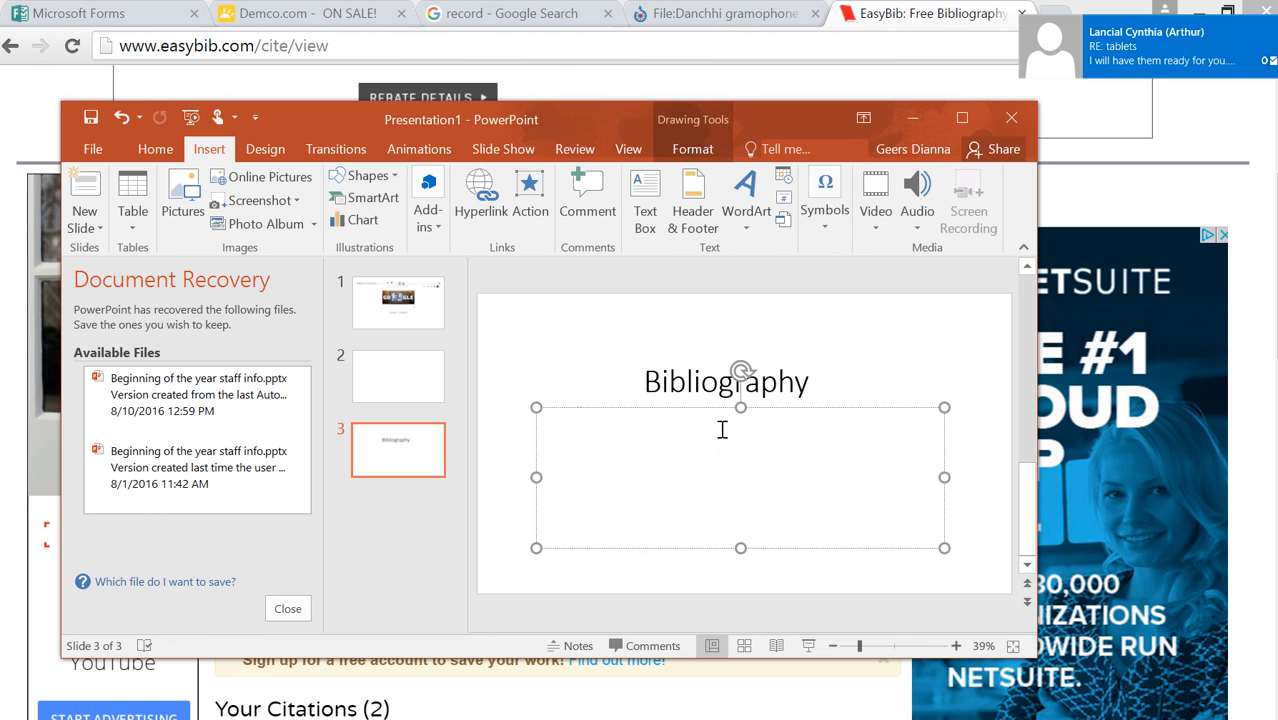
pyautogui.rightClick(722, 432)
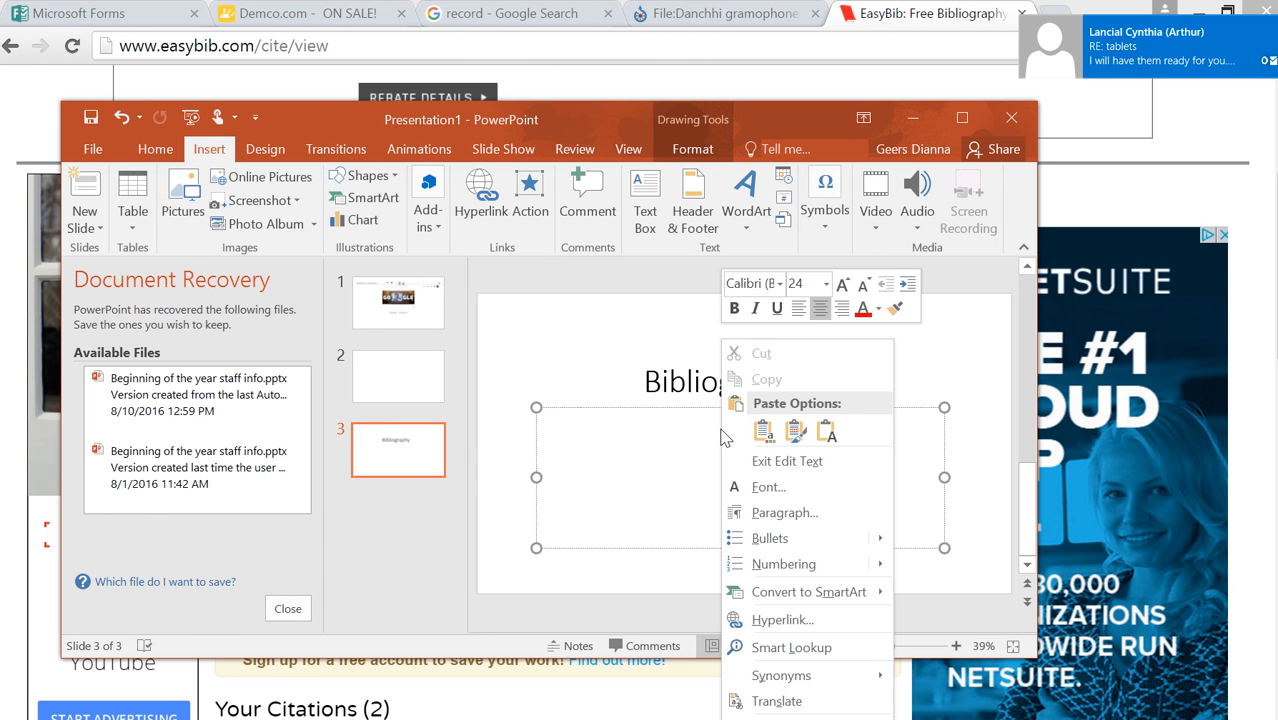
pyautogui.click(796, 431)
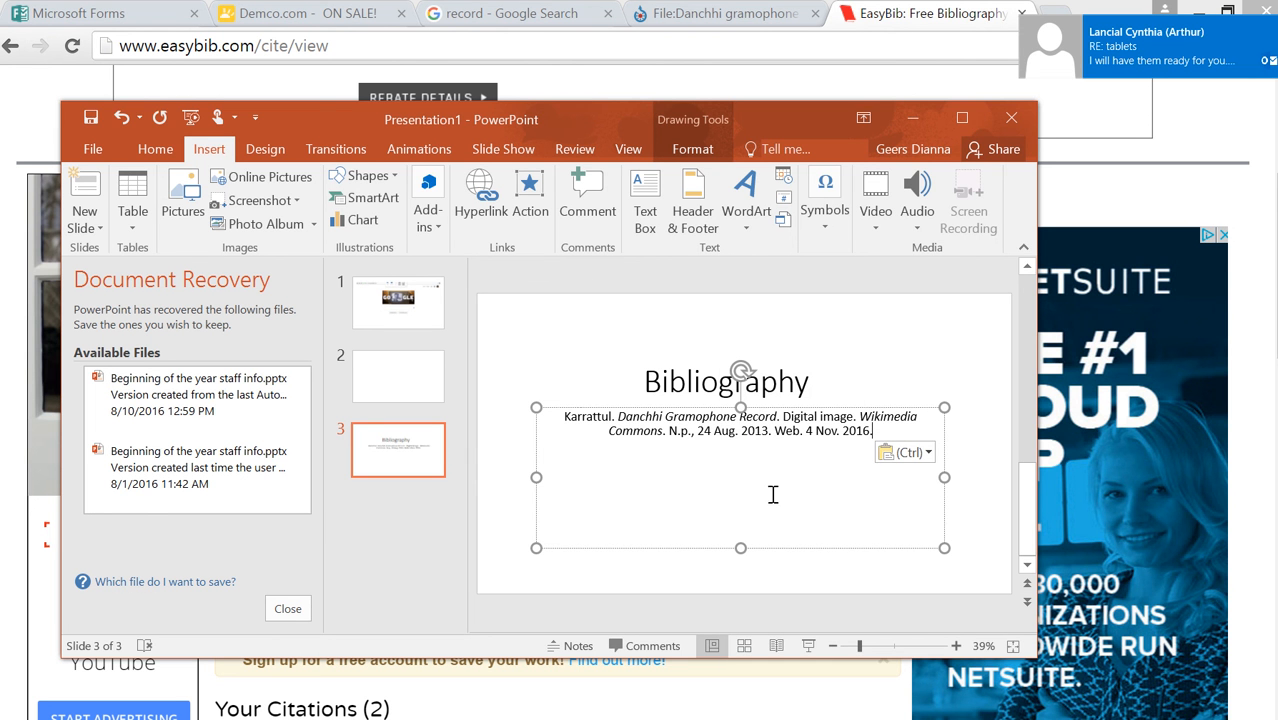
pyautogui.press('Return')
pyautogui.press('Return')
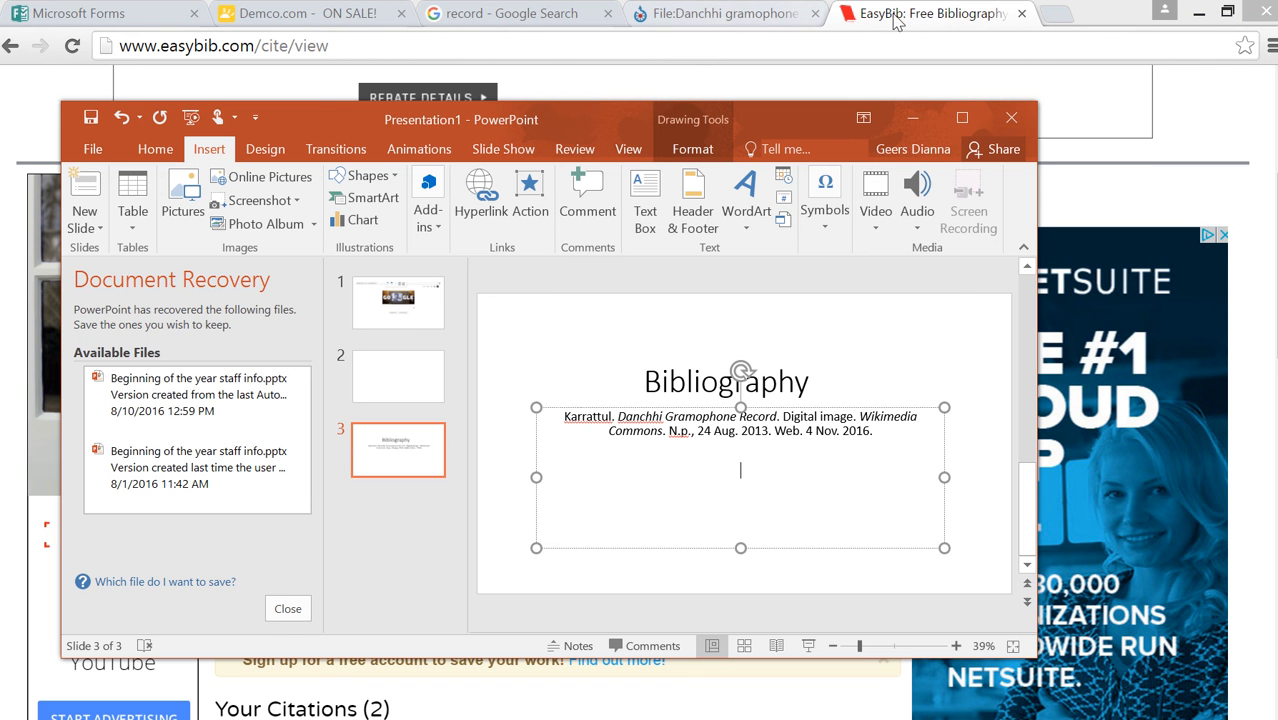
# Switch back to the EasyBib page showing the new citation
pyautogui.click(929, 22)
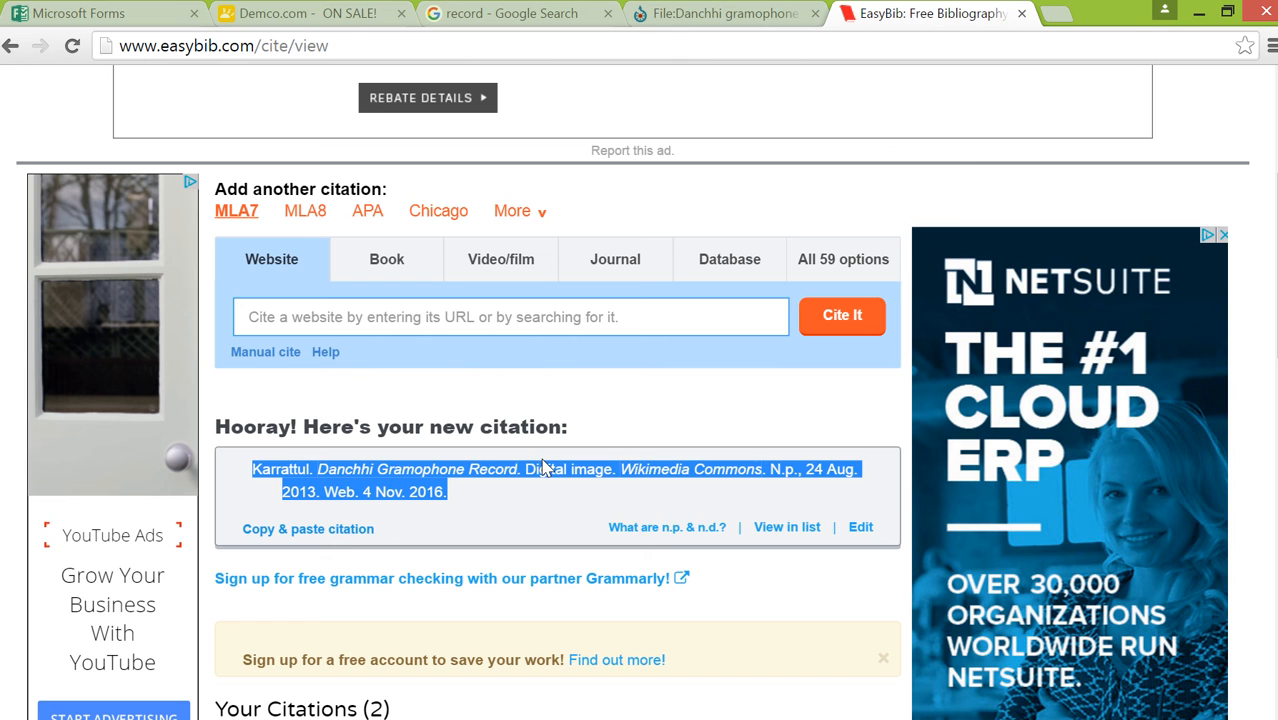